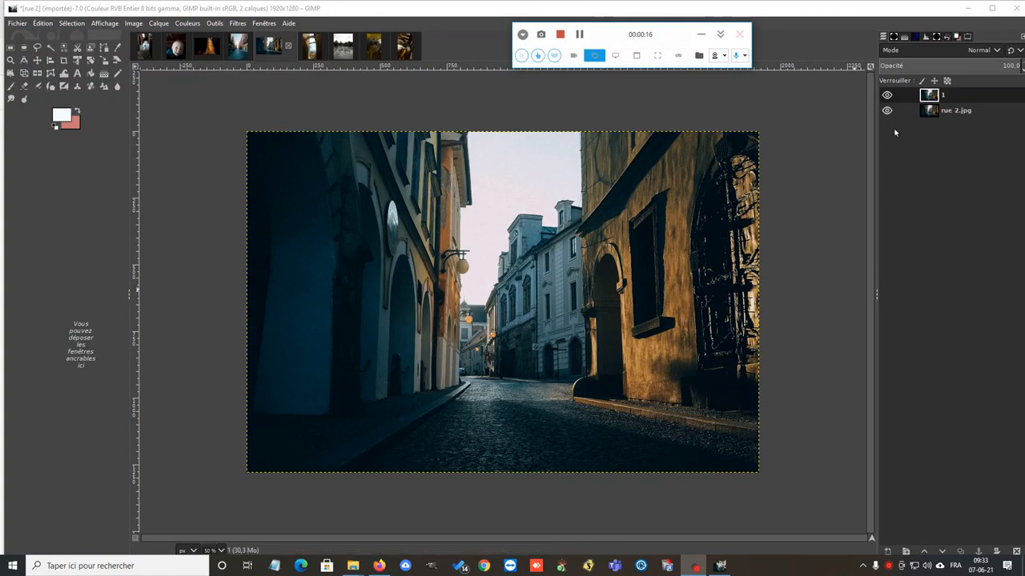
Duplicate the rue 2.jpg layer
{"action": "left_click", "coordinate": [941, 113]}
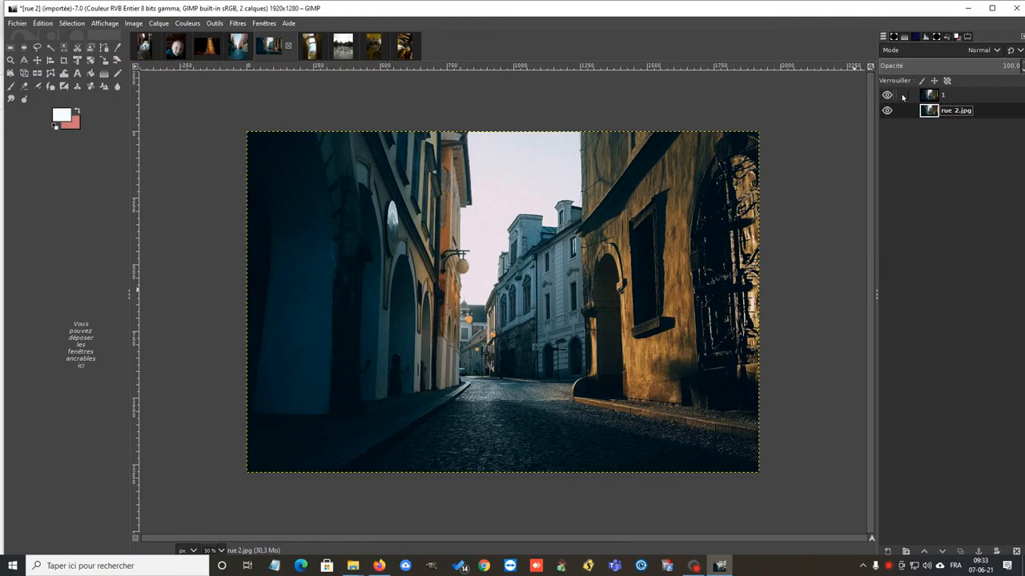
{"action": "left_click", "coordinate": [951, 98]}
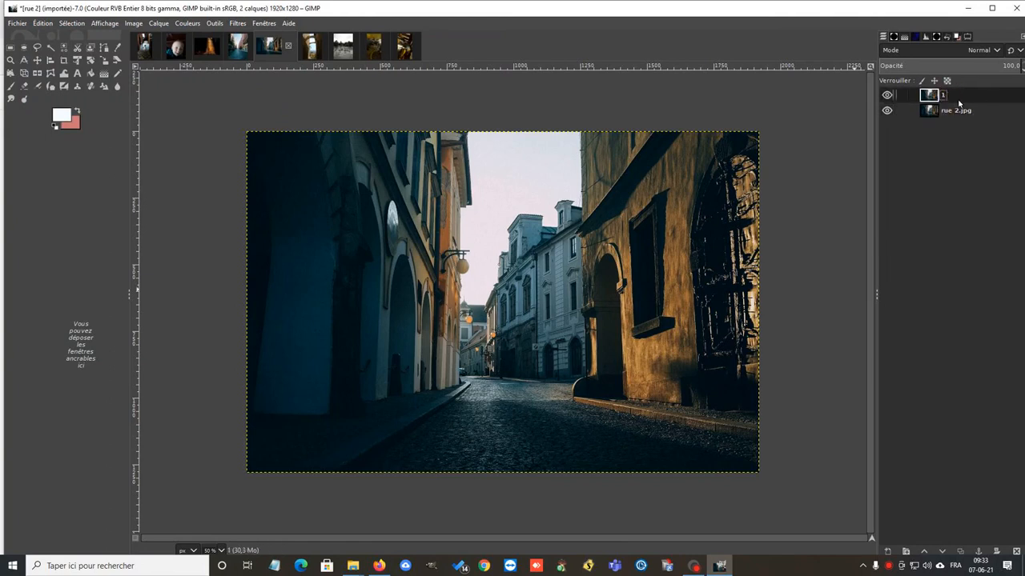
{"action": "left_click", "coordinate": [959, 113]}
{"action": "right_click", "coordinate": [957, 113]}
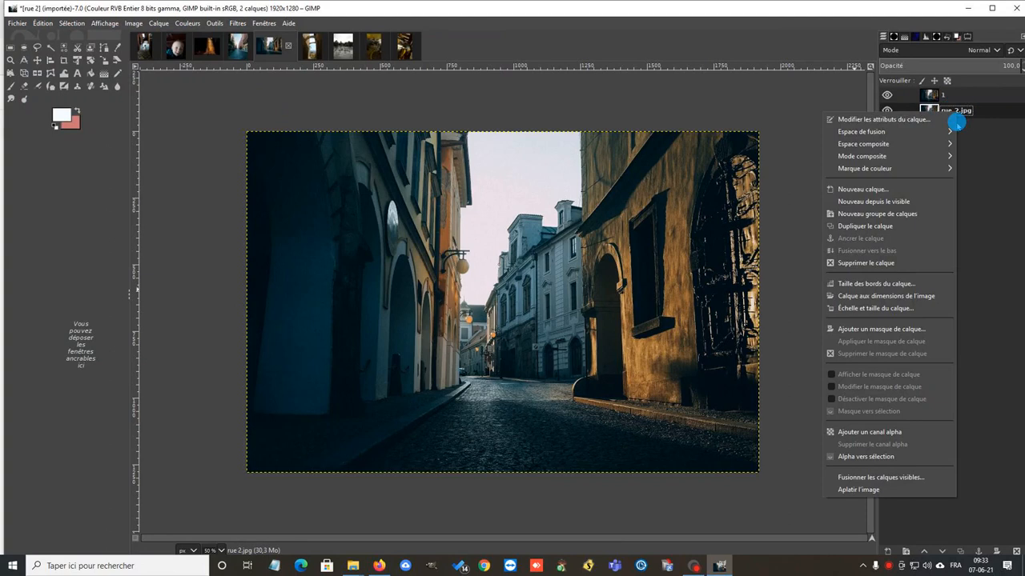
{"action": "left_click", "coordinate": [856, 227]}
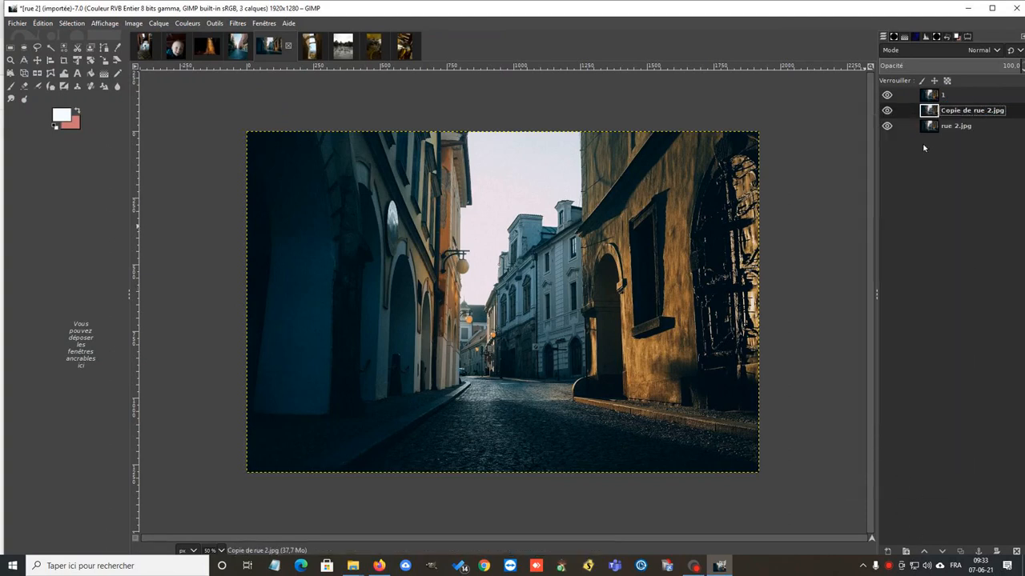
Rename the duplicated layer as 1' and the uppermost layer as 1"
{"action": "double_click", "coordinate": [953, 109]}
{"action": "type", "text": "1"}
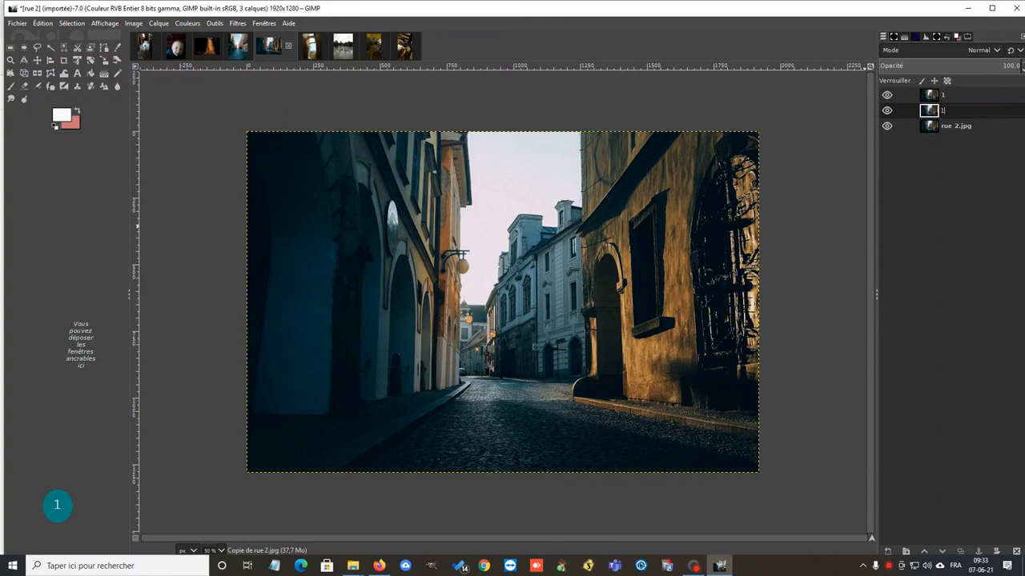
{"action": "type", "text": "4"}
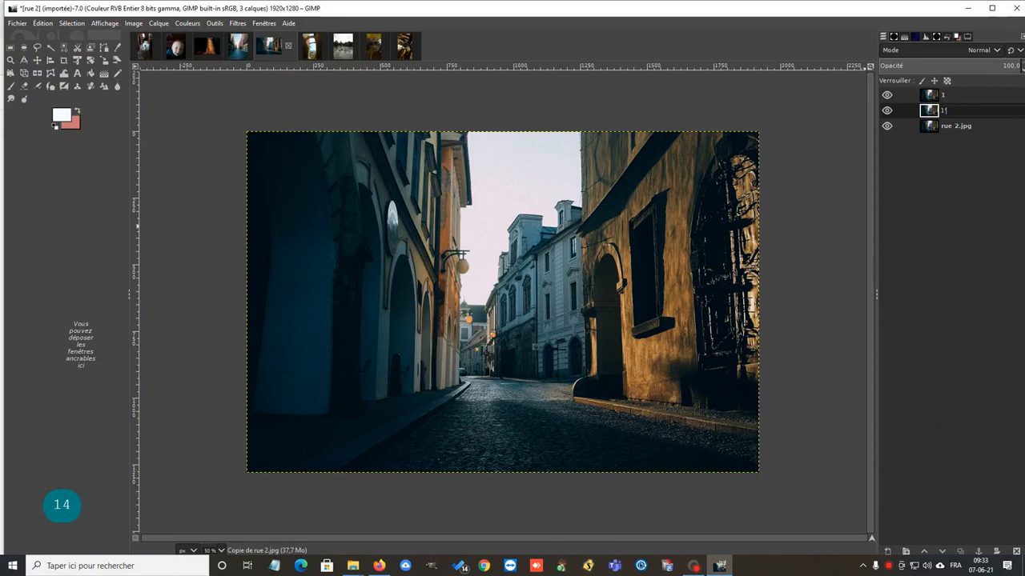
{"action": "key", "text": "Return"}
{"action": "left_click", "coordinate": [955, 95]}
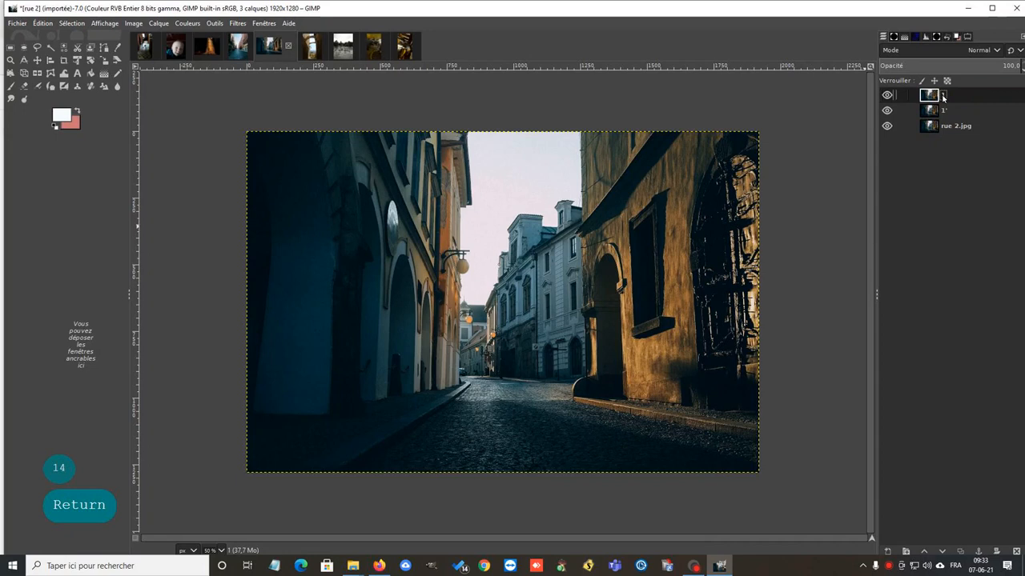
{"action": "double_click", "coordinate": [946, 96]}
{"action": "type", "text": "13"}
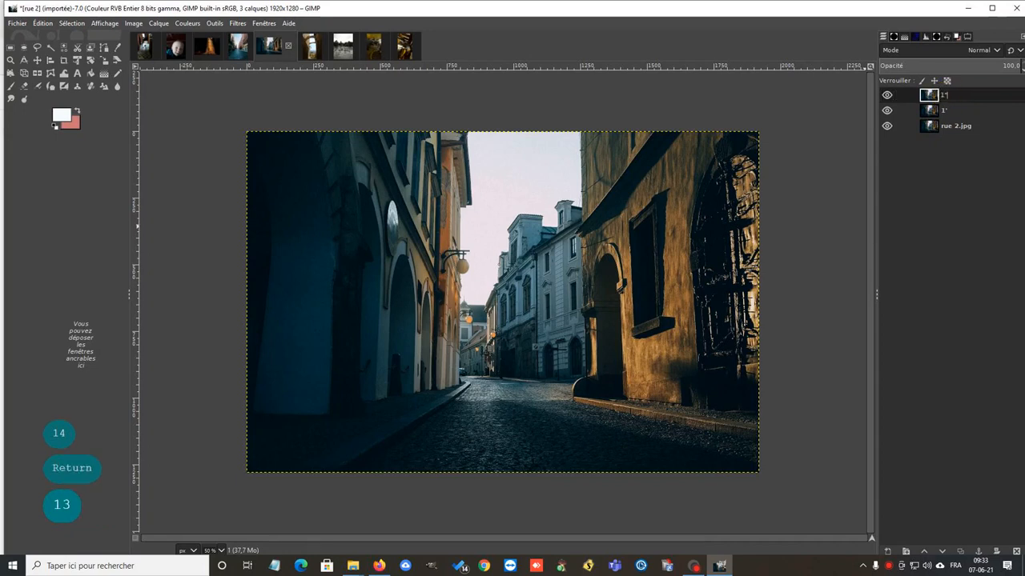
{"action": "key", "text": "Return"}
Hide the rue 2.jpg and 1" layers and make layer 1' the active one
{"action": "left_click", "coordinate": [885, 126]}
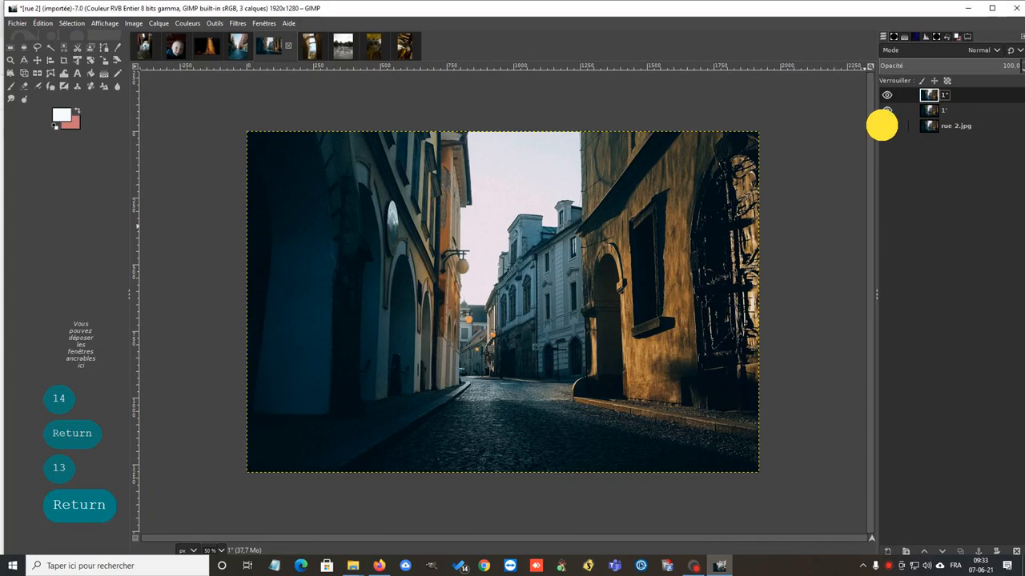
{"action": "left_click", "coordinate": [885, 95]}
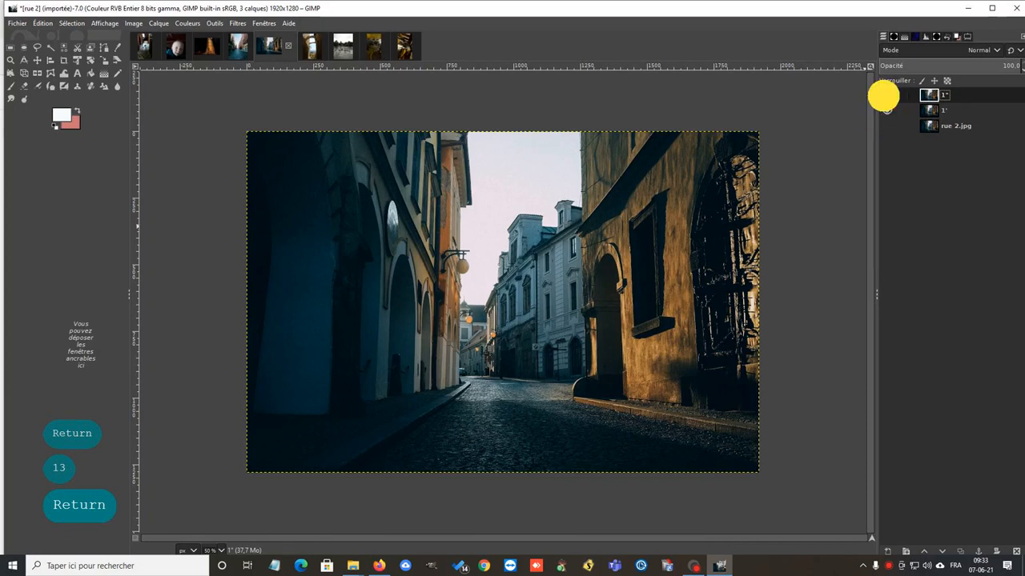
{"action": "left_click", "coordinate": [935, 109]}
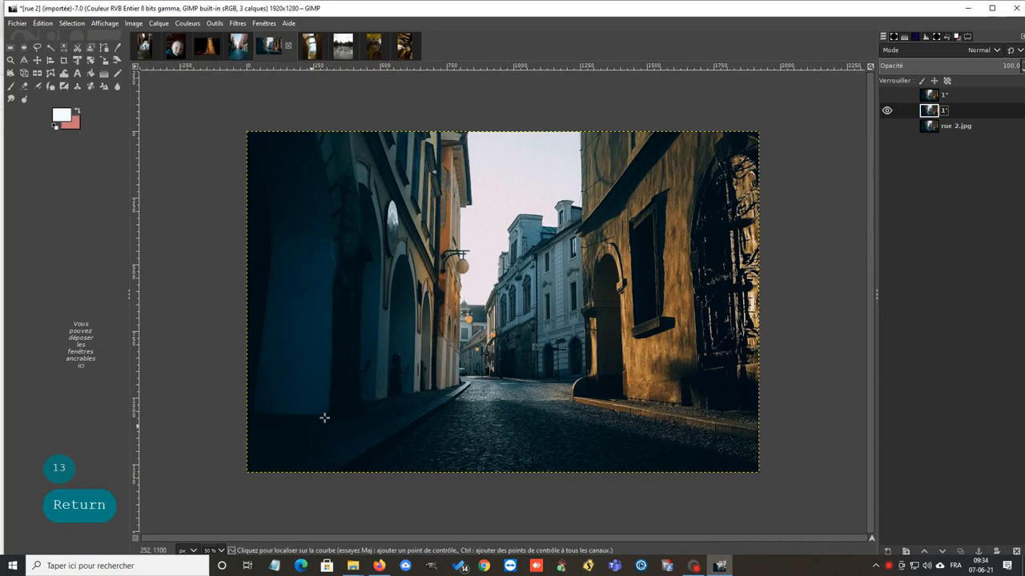
Brighten the shadows of layer 1' with Curves, anchoring the value curve at input 61, output 61 and placing a shadow point at input 14, output 25
{"action": "left_click", "coordinate": [185, 24]}
{"action": "left_click", "coordinate": [204, 148]}
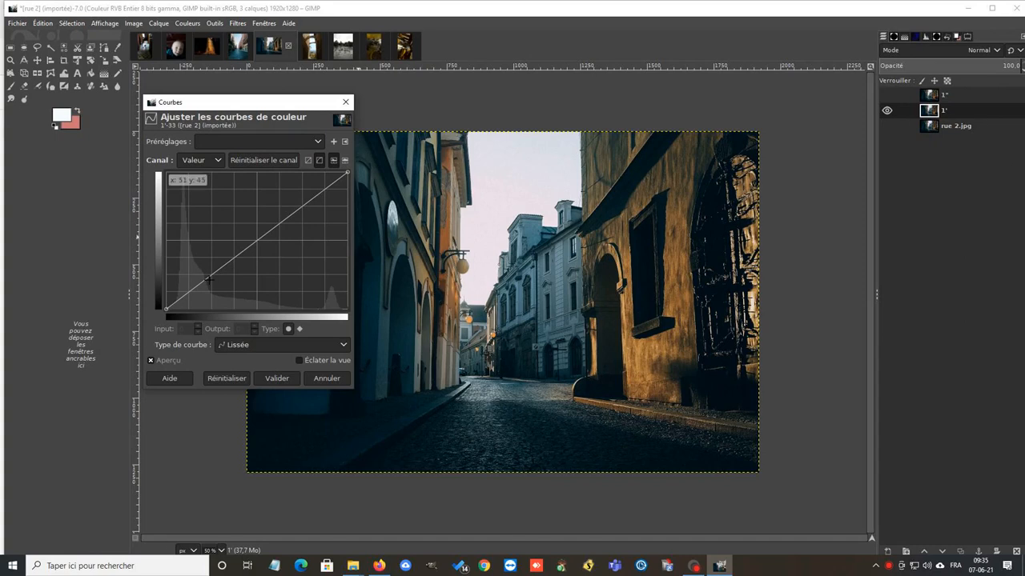
{"action": "left_click", "coordinate": [208, 276]}
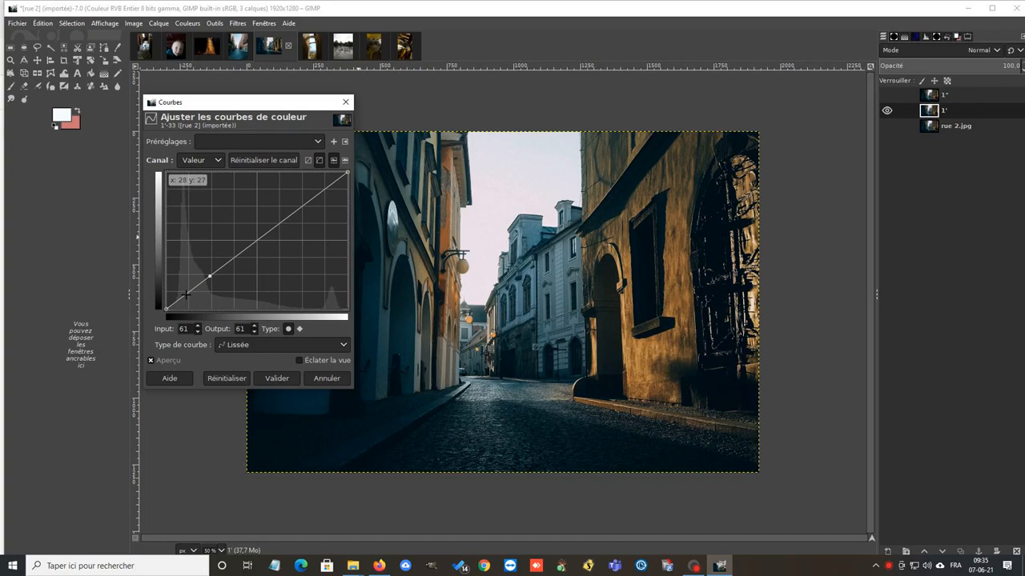
{"action": "left_click", "coordinate": [186, 294]}
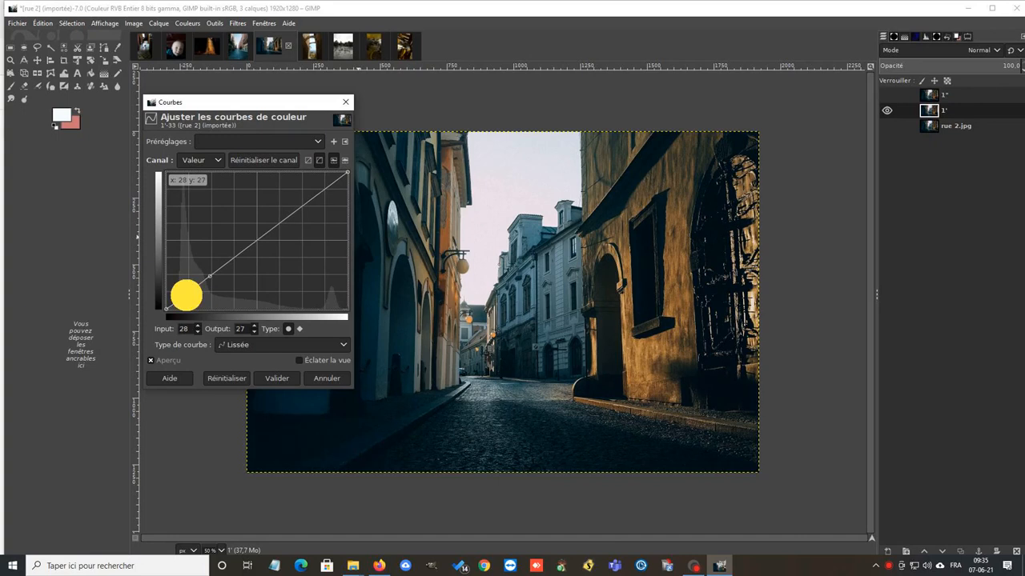
{"action": "left_click_drag", "start_coordinate": [186, 295], "coordinate": [178, 293]}
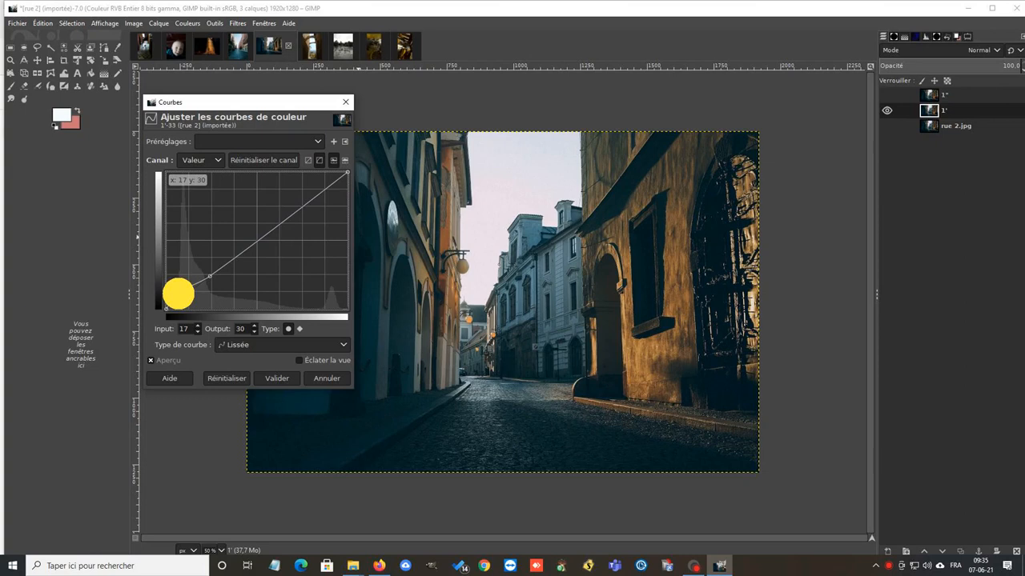
{"action": "left_click_drag", "start_coordinate": [177, 294], "coordinate": [181, 293]}
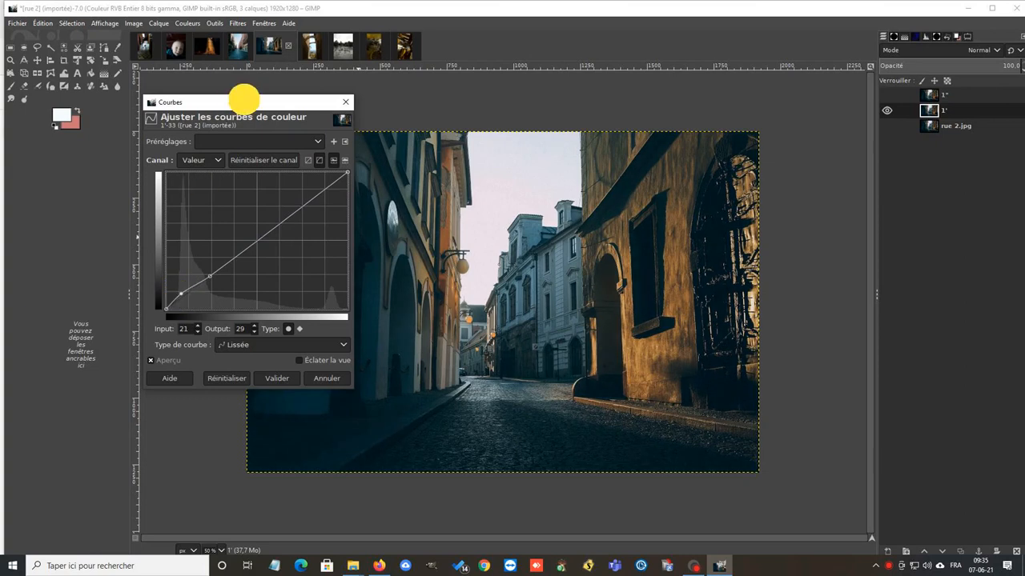
{"action": "left_click_drag", "start_coordinate": [244, 99], "coordinate": [880, 164]}
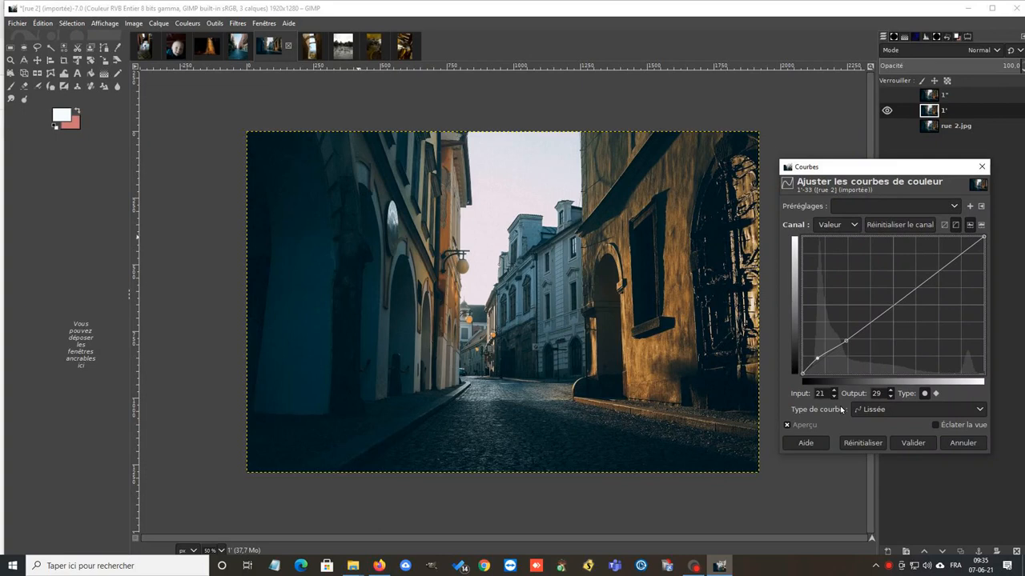
{"action": "mouse_move", "coordinate": [817, 358]}
{"action": "left_mouse_down"}
{"action": "mouse_move", "coordinate": [824, 366]}
{"action": "mouse_move", "coordinate": [812, 361]}
{"action": "left_mouse_up"}
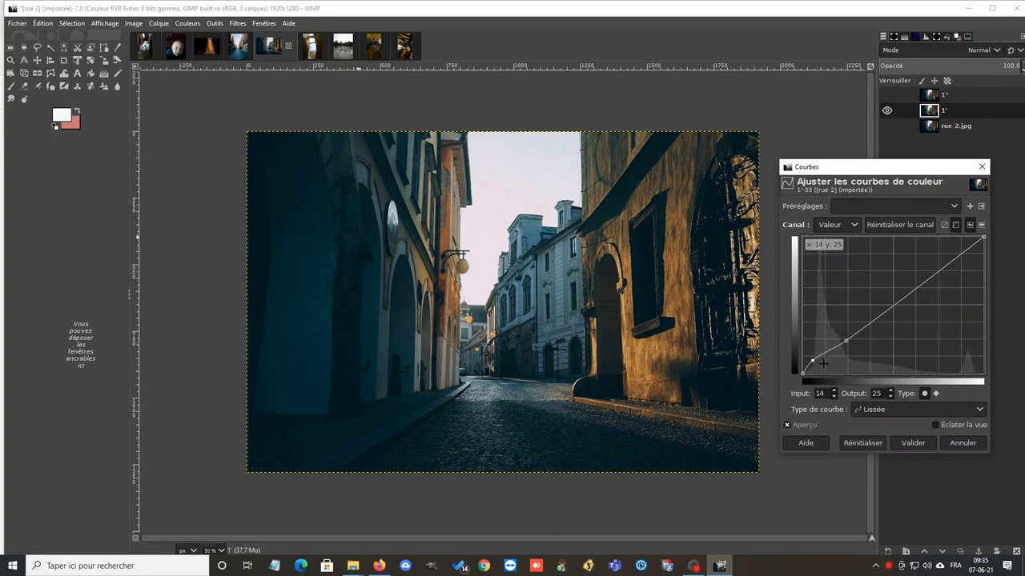
{"action": "left_click", "coordinate": [914, 444]}
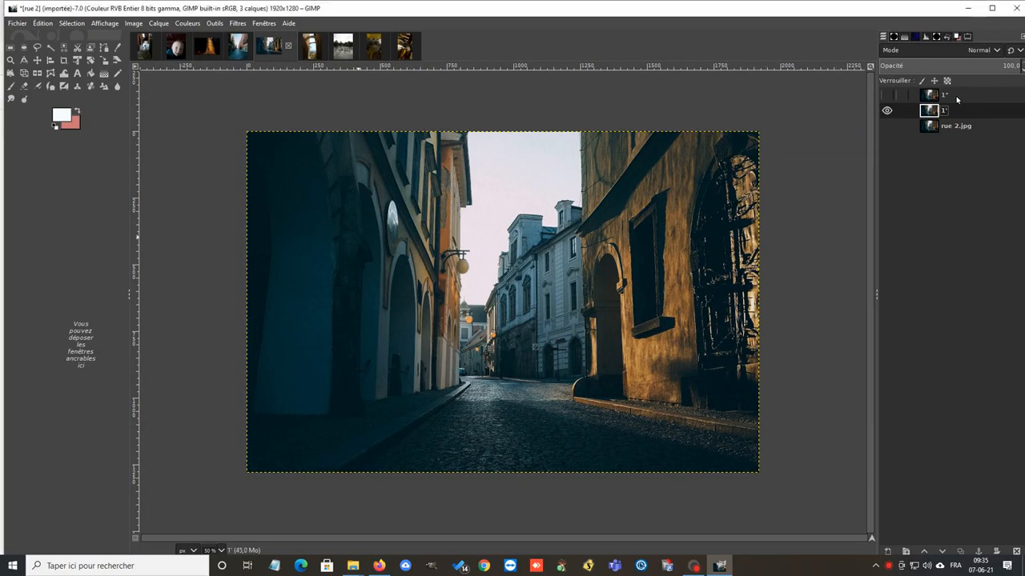
Select layer 1" and make it the only visible layer, hiding layer 1'
{"action": "left_click", "coordinate": [952, 94]}
{"action": "left_click", "coordinate": [886, 110]}
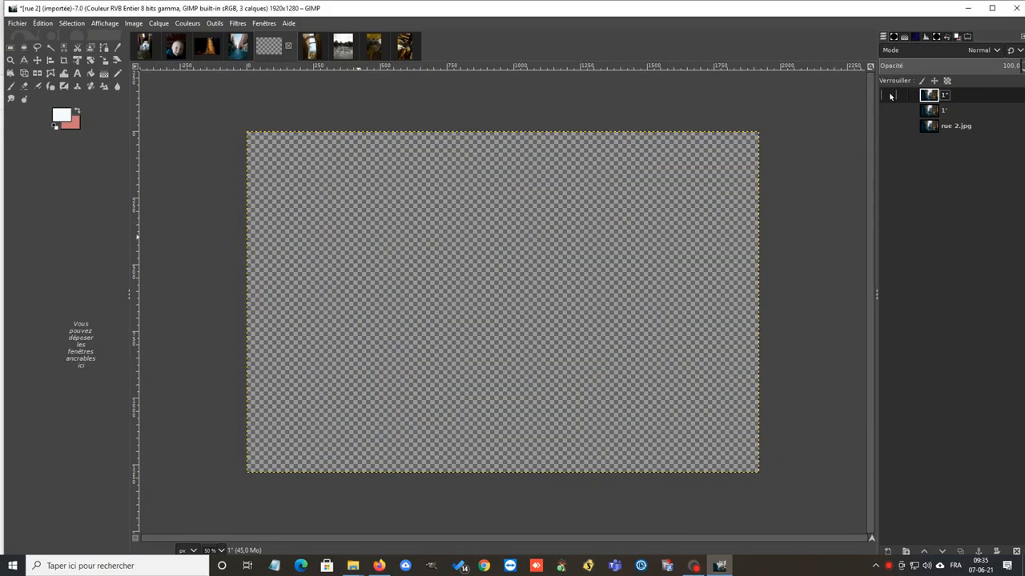
{"action": "left_click", "coordinate": [887, 95]}
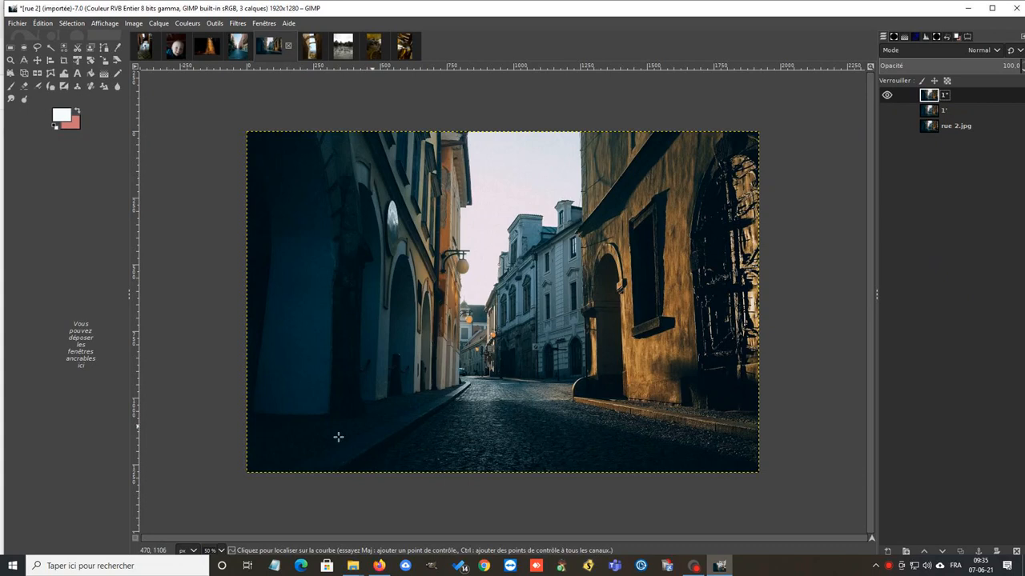
Darken the midtones of layer 1" with Curves, anchoring the shadows and placing a midtone point at input 132, output 114
{"action": "left_click", "coordinate": [186, 23]}
{"action": "left_click", "coordinate": [192, 148]}
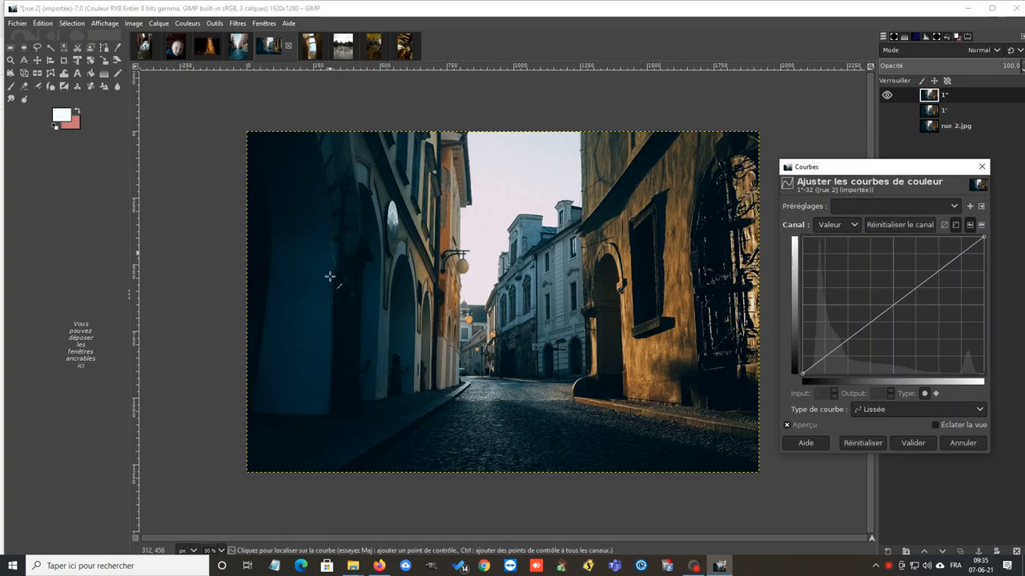
{"action": "left_click", "coordinate": [844, 342]}
{"action": "mouse_move", "coordinate": [906, 295]}
{"action": "left_mouse_down"}
{"action": "mouse_move", "coordinate": [862, 275]}
{"action": "mouse_move", "coordinate": [897, 313]}
{"action": "left_mouse_up"}
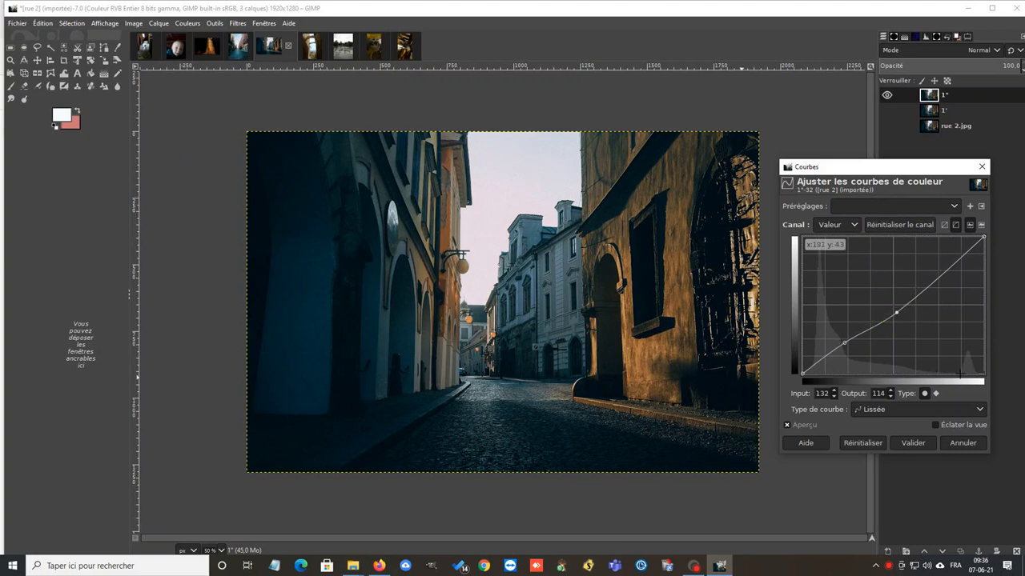
{"action": "left_click", "coordinate": [911, 445]}
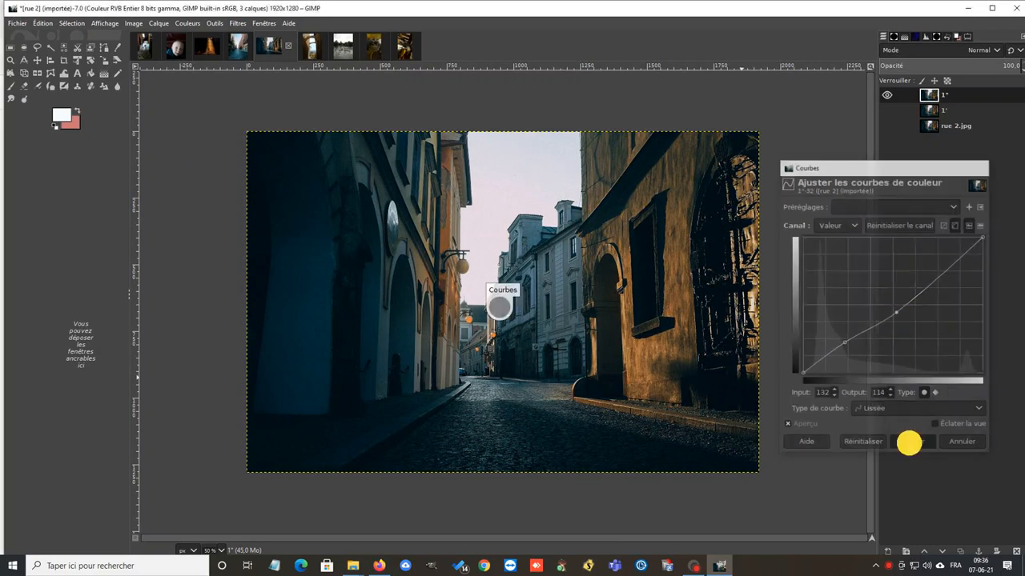
Compare layers 1' and 1" by showing each one alone, and leave both visible with rue 2.jpg hidden
{"action": "left_click", "coordinate": [887, 96]}
{"action": "left_click", "coordinate": [887, 110]}
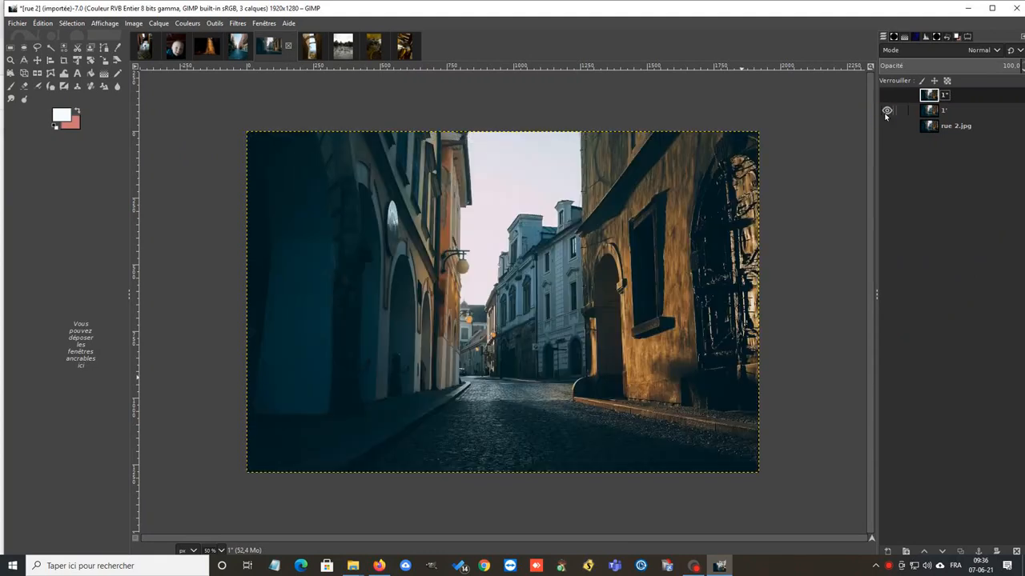
{"action": "left_click", "coordinate": [943, 108]}
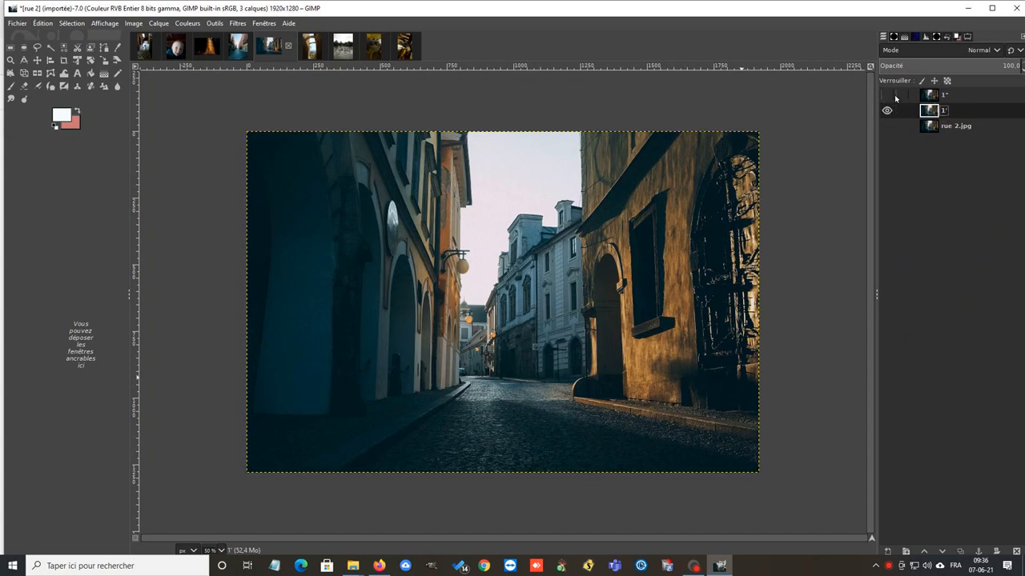
{"action": "left_click", "coordinate": [887, 110]}
{"action": "left_click", "coordinate": [886, 95]}
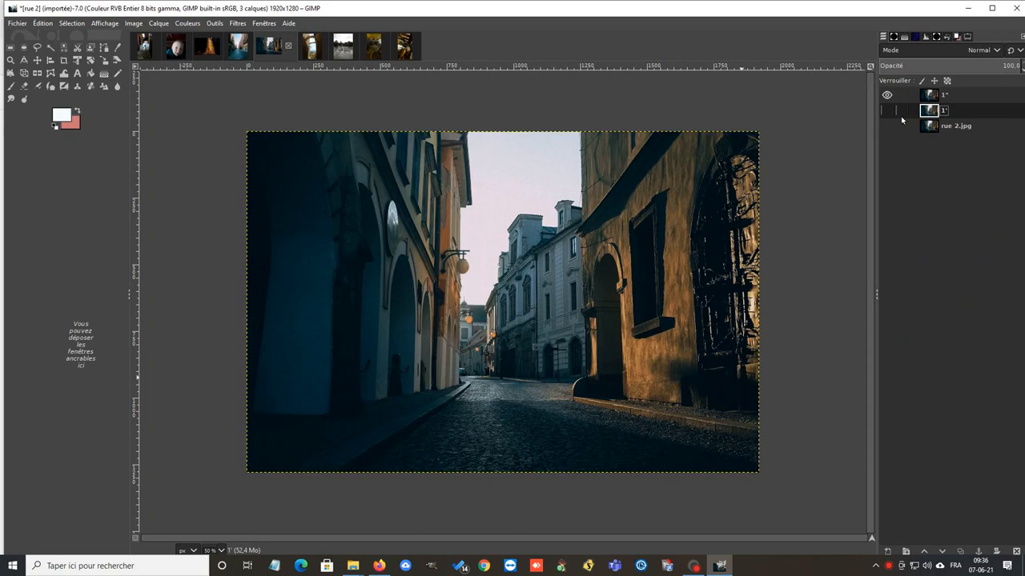
{"action": "left_click", "coordinate": [888, 112]}
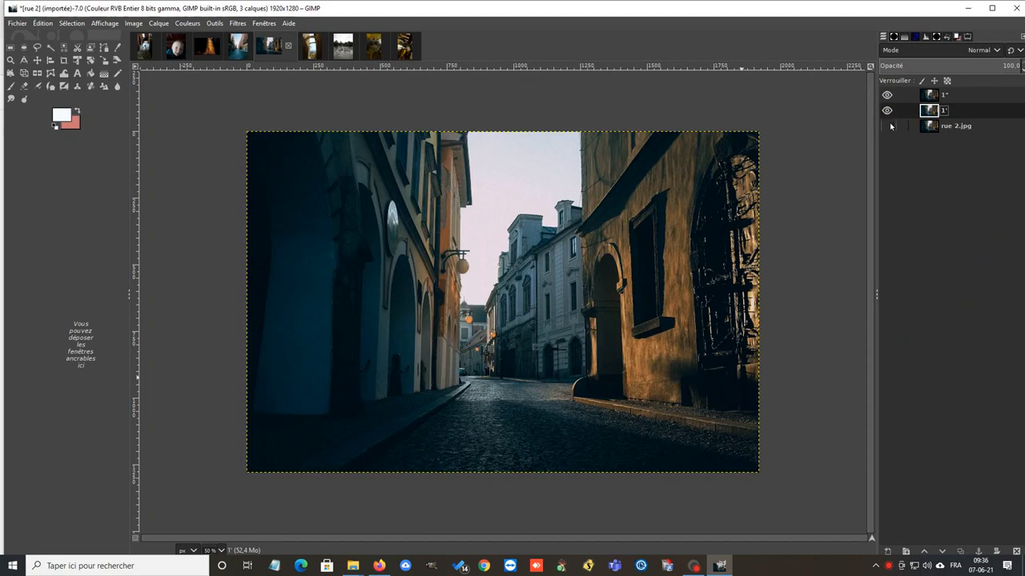
Set the blend mode of layer 1" to Valeur TSV and merge it down onto layer 1'
{"action": "left_click", "coordinate": [962, 95]}
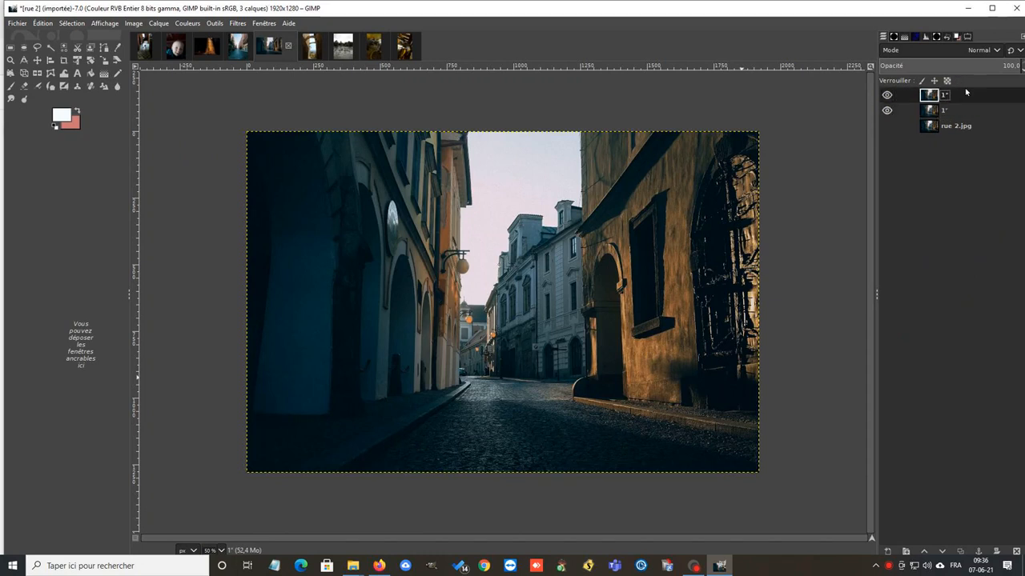
{"action": "right_click", "coordinate": [962, 96]}
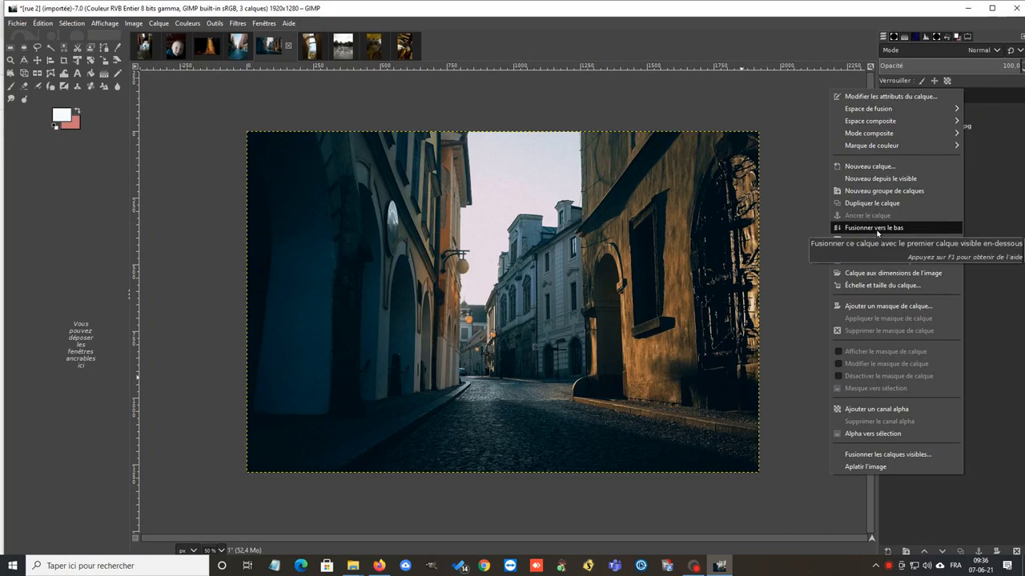
{"action": "left_click", "coordinate": [972, 51]}
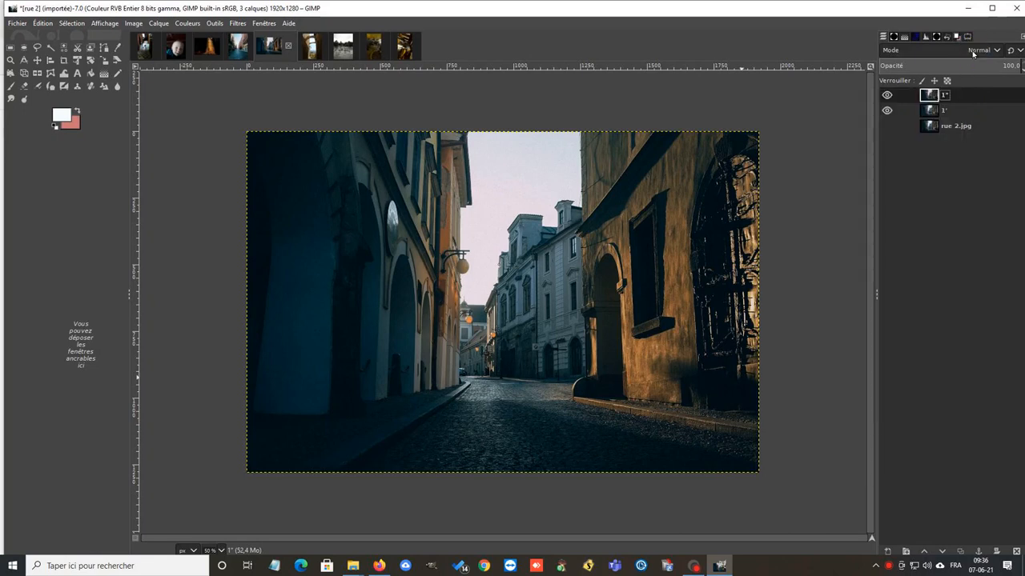
{"action": "left_click", "coordinate": [971, 50]}
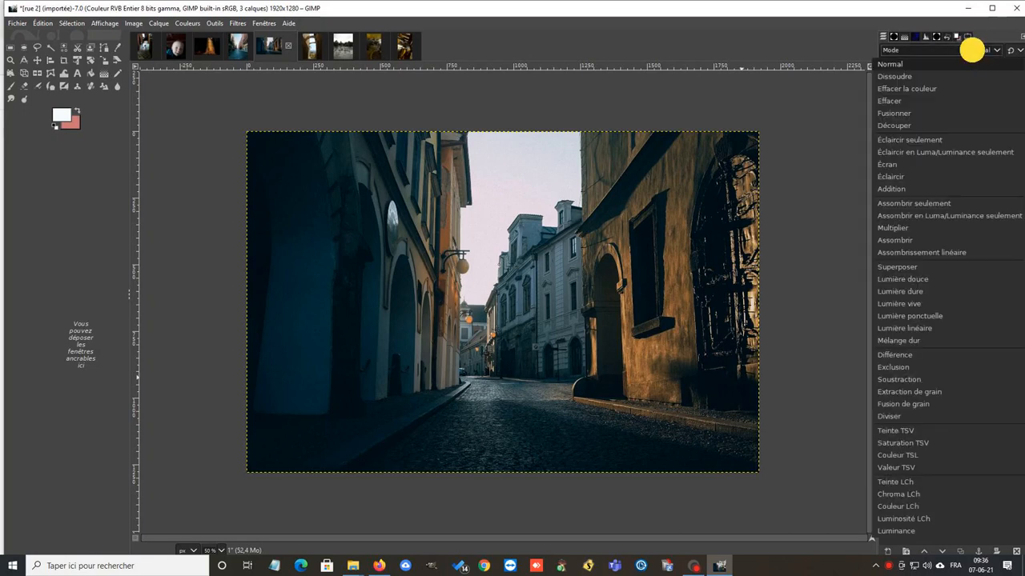
{"action": "left_click", "coordinate": [891, 469]}
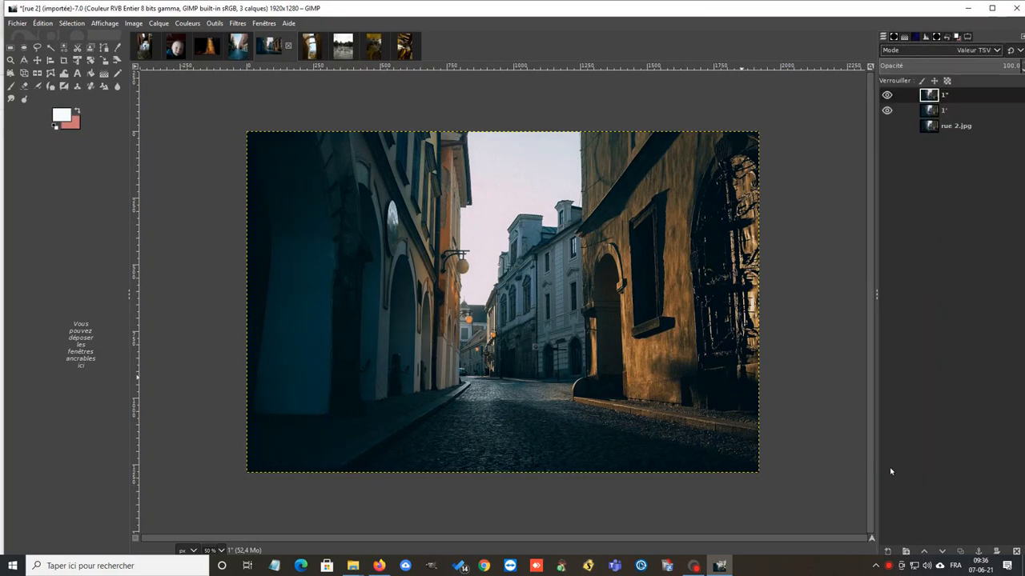
{"action": "right_click", "coordinate": [965, 98]}
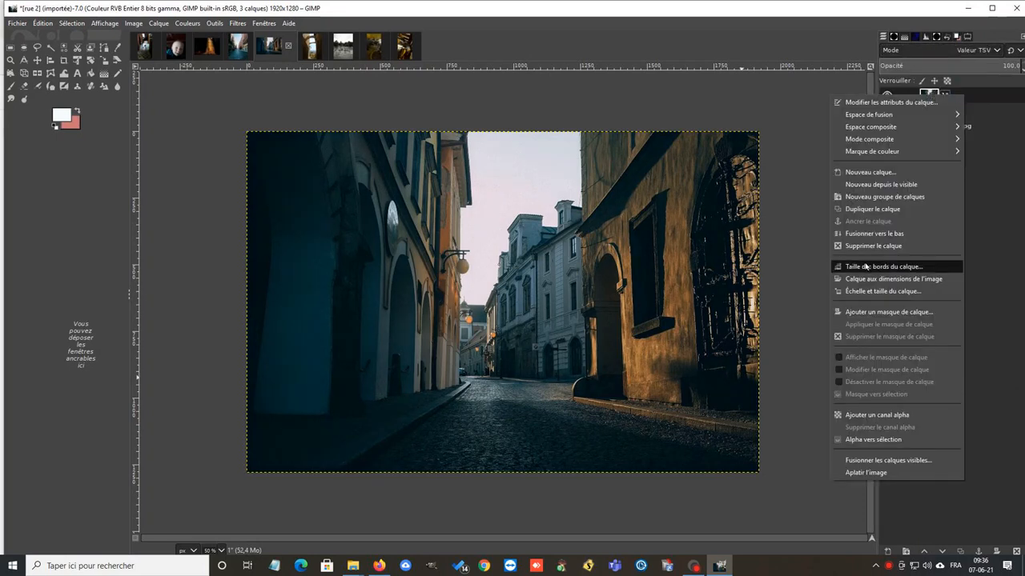
{"action": "left_click", "coordinate": [865, 233]}
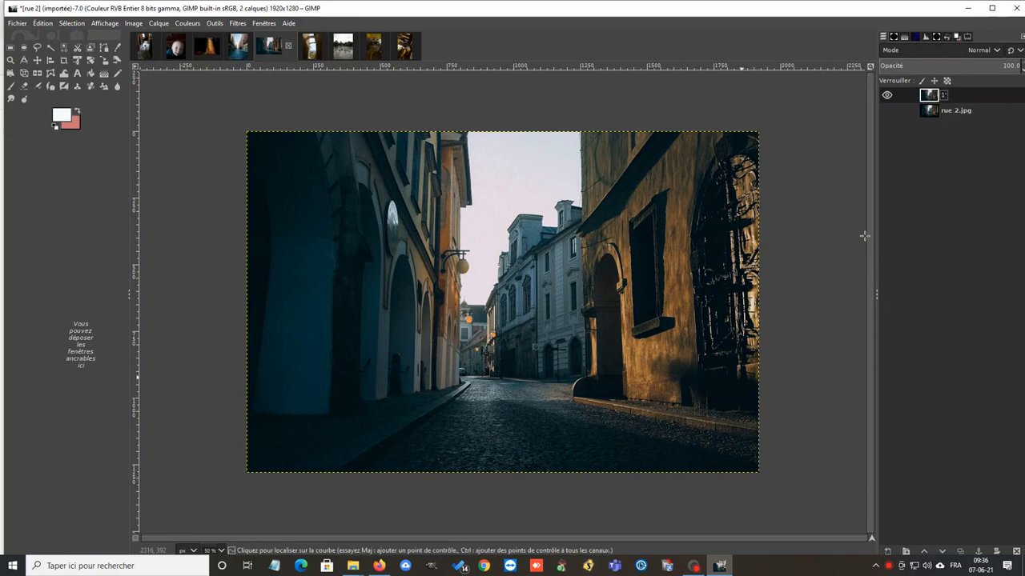
Compare merged layer 1' with rue 2.jpg by viewing the original alone and toggling layer 1' over it, leaving both visible
{"action": "left_click", "coordinate": [885, 96]}
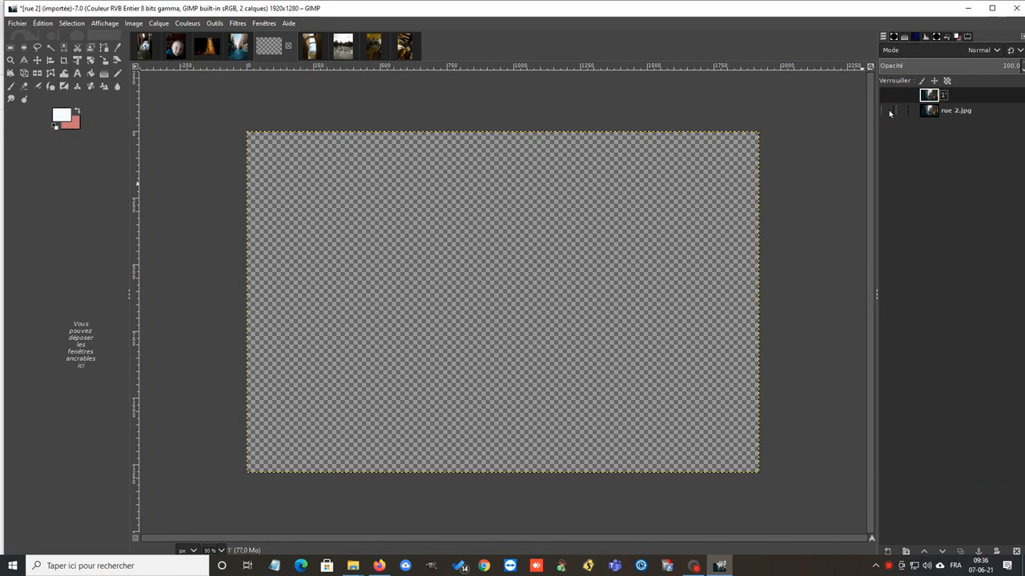
{"action": "left_click", "coordinate": [889, 109]}
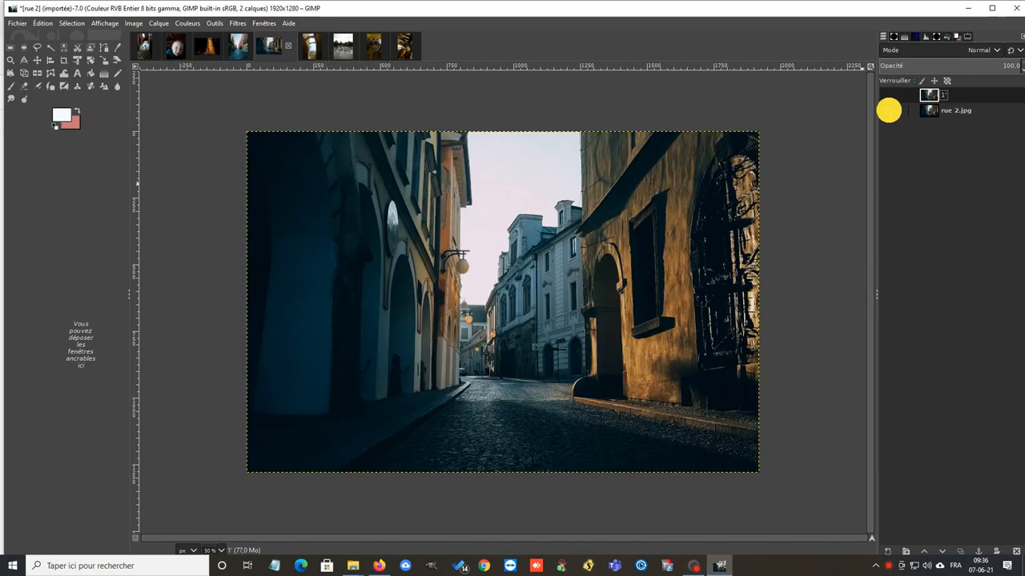
{"action": "left_click", "coordinate": [939, 112]}
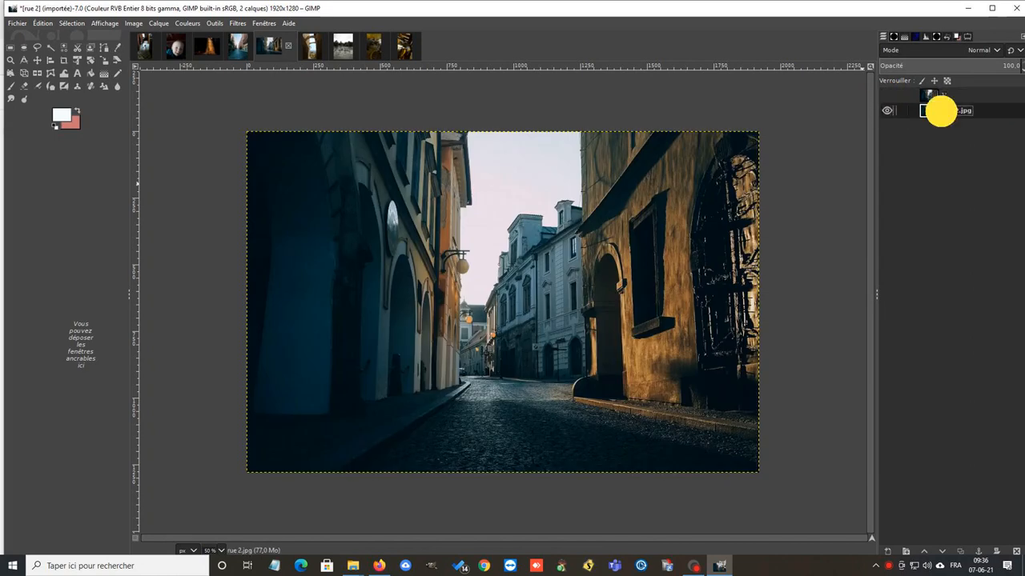
{"action": "left_click", "coordinate": [887, 95]}
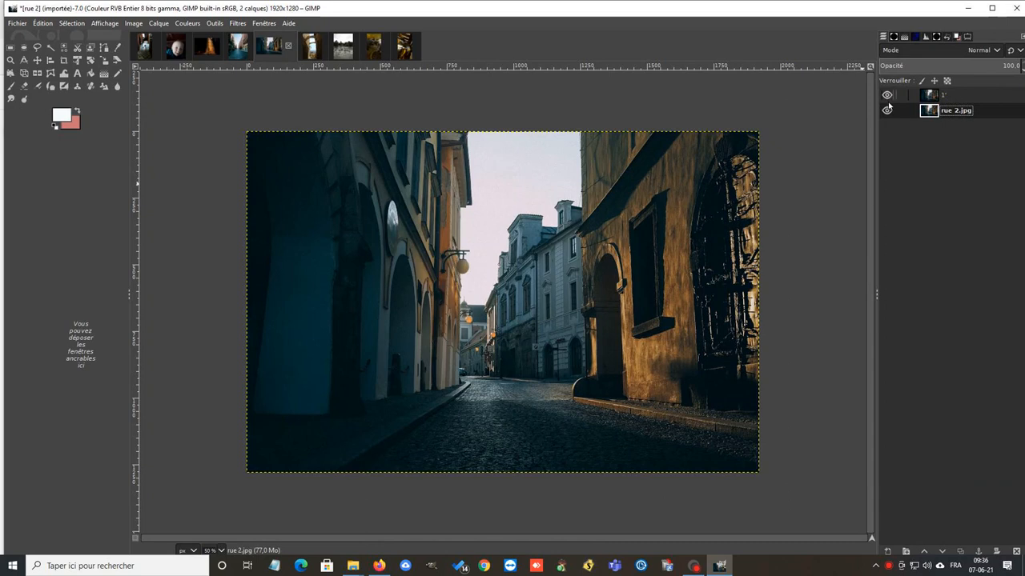
{"action": "left_click", "coordinate": [953, 94]}
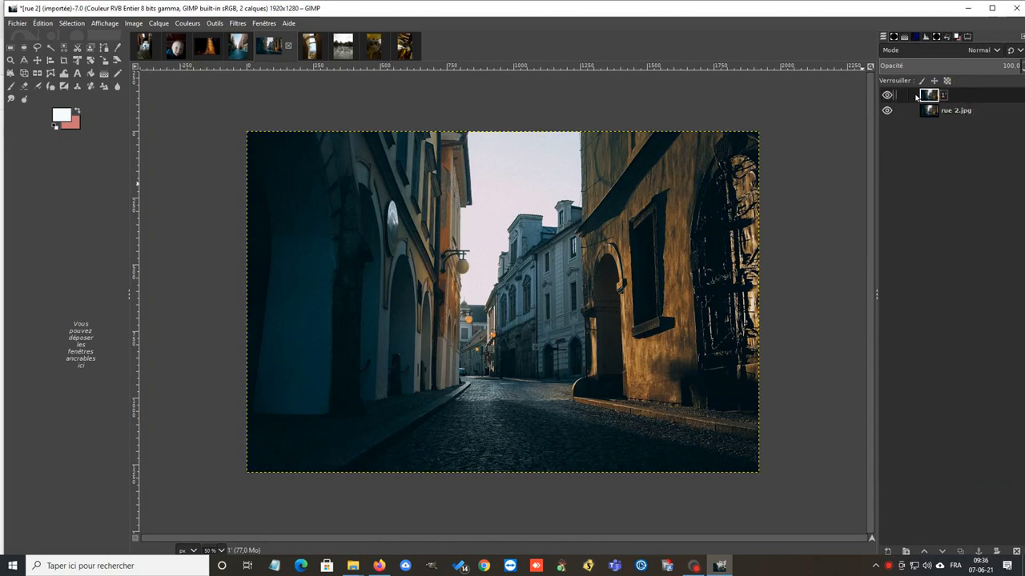
{"action": "left_click", "coordinate": [889, 96]}
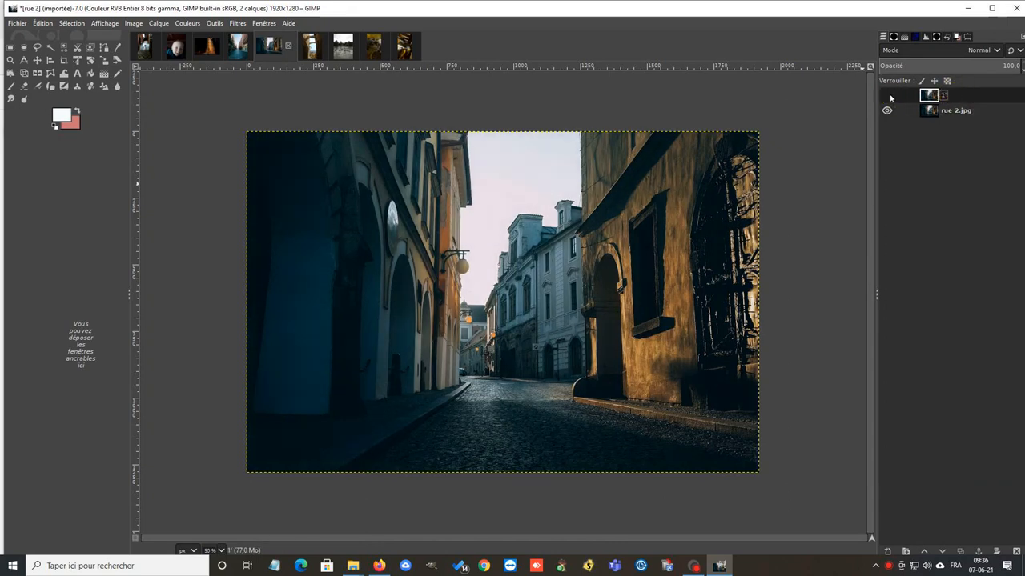
{"action": "left_click", "coordinate": [888, 95]}
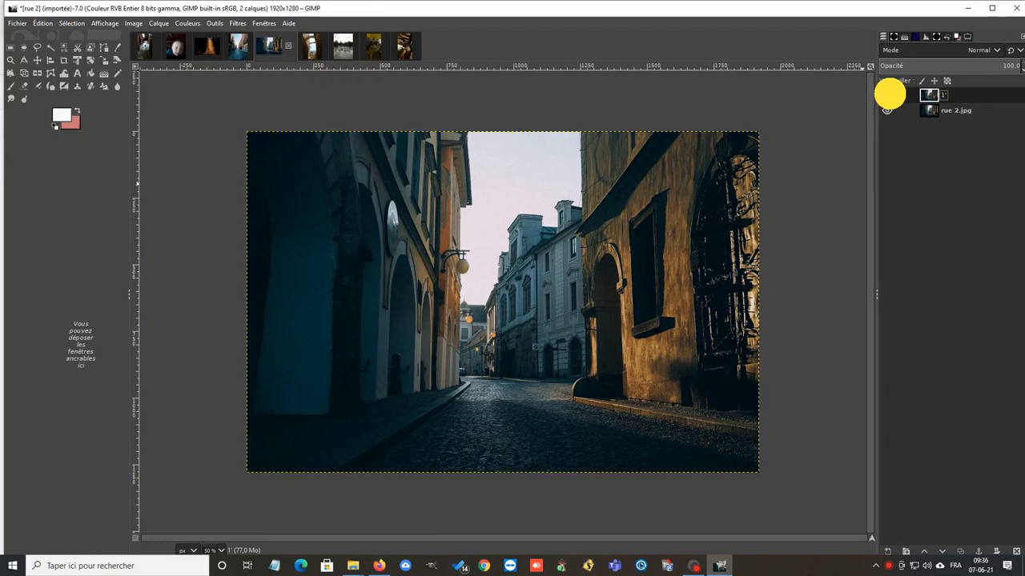
{"action": "left_click", "coordinate": [889, 95]}
{"action": "left_click", "coordinate": [888, 95]}
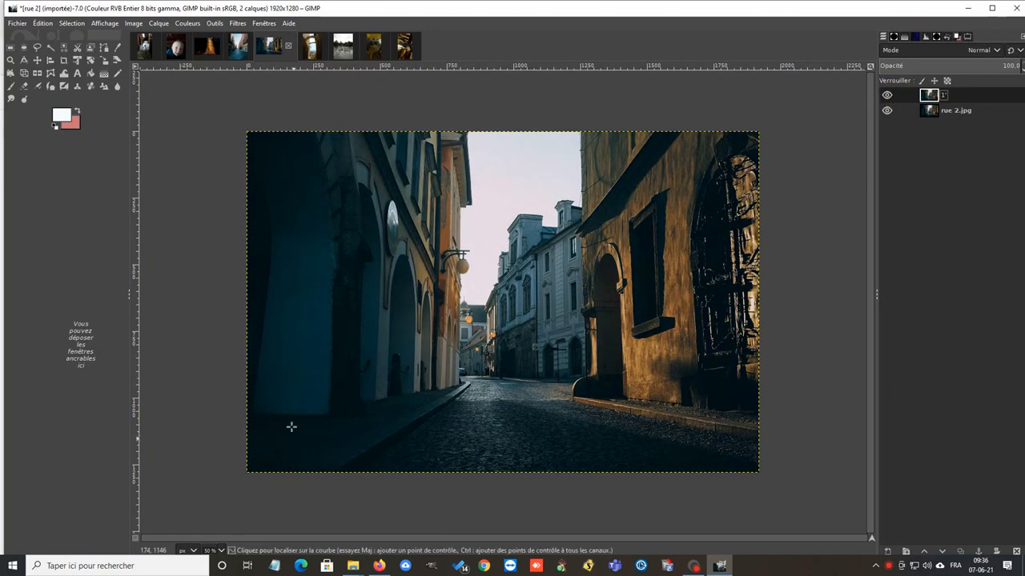
Hide rue 2.jpg to view layer 1' alone, and finish the comparison with only rue 2.jpg visible
{"action": "left_click", "coordinate": [887, 111]}
{"action": "left_click", "coordinate": [898, 96]}
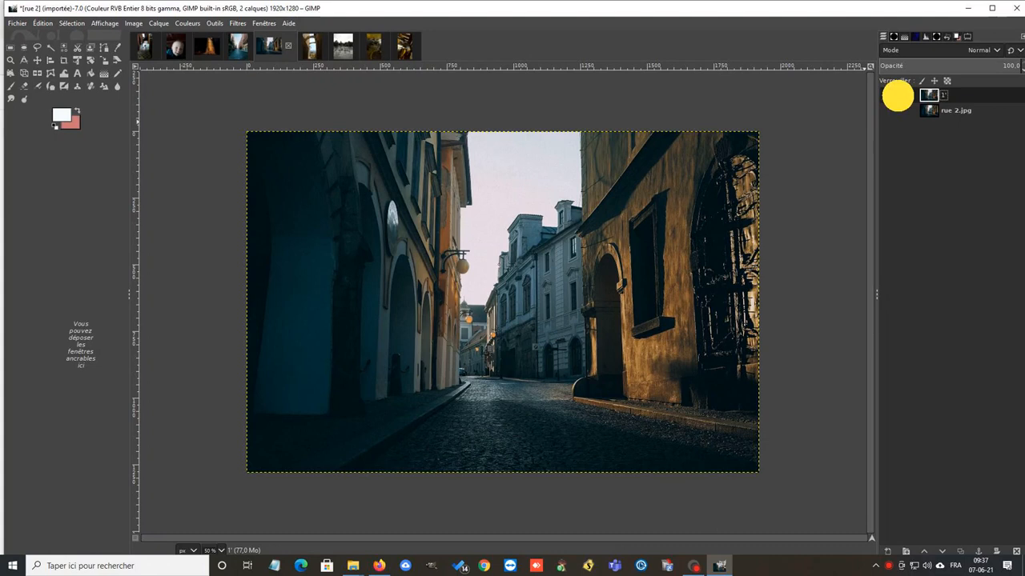
{"action": "left_click", "coordinate": [886, 94]}
{"action": "left_click", "coordinate": [902, 96]}
{"action": "left_click", "coordinate": [887, 109]}
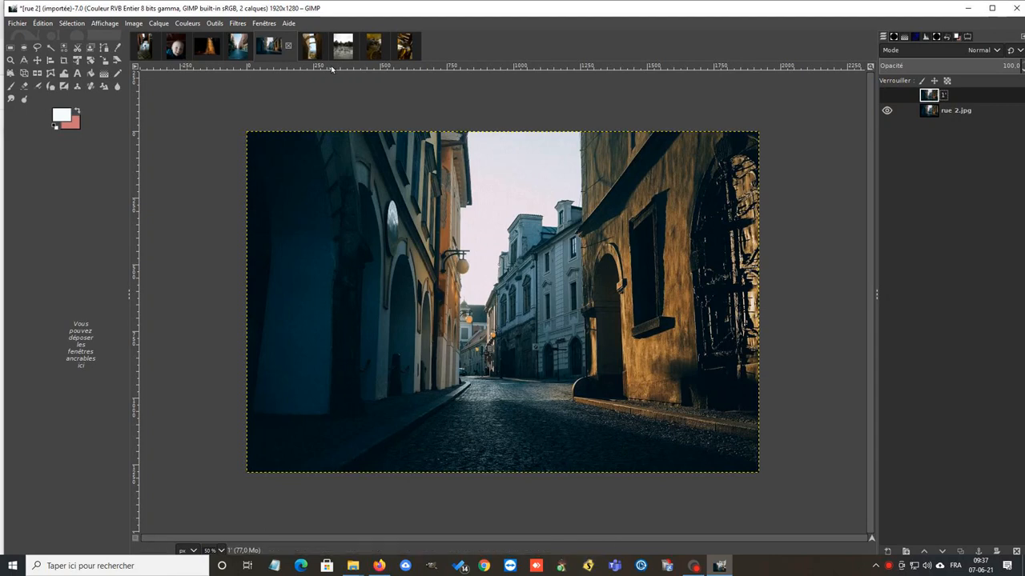
Switch to the baby portrait image, duplicate its photo layer under the name 1, and hide the original layer
{"action": "left_click", "coordinate": [174, 46]}
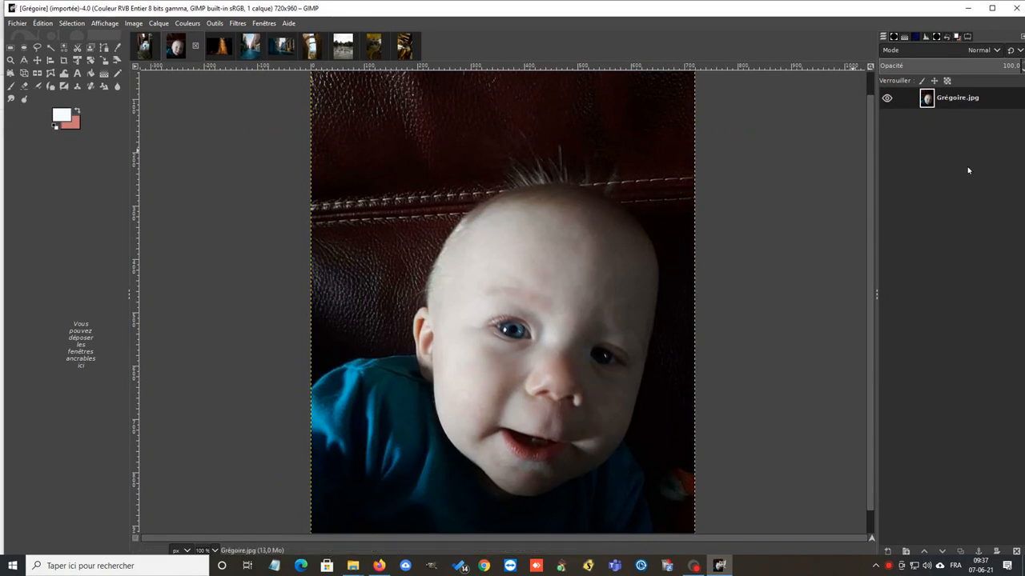
{"action": "right_click", "coordinate": [969, 98]}
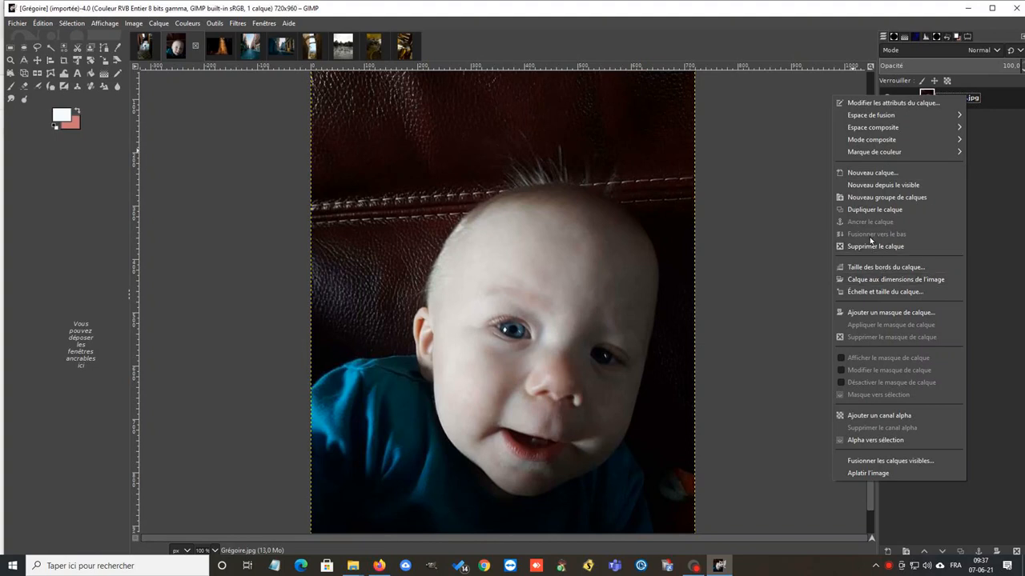
{"action": "left_click", "coordinate": [871, 210]}
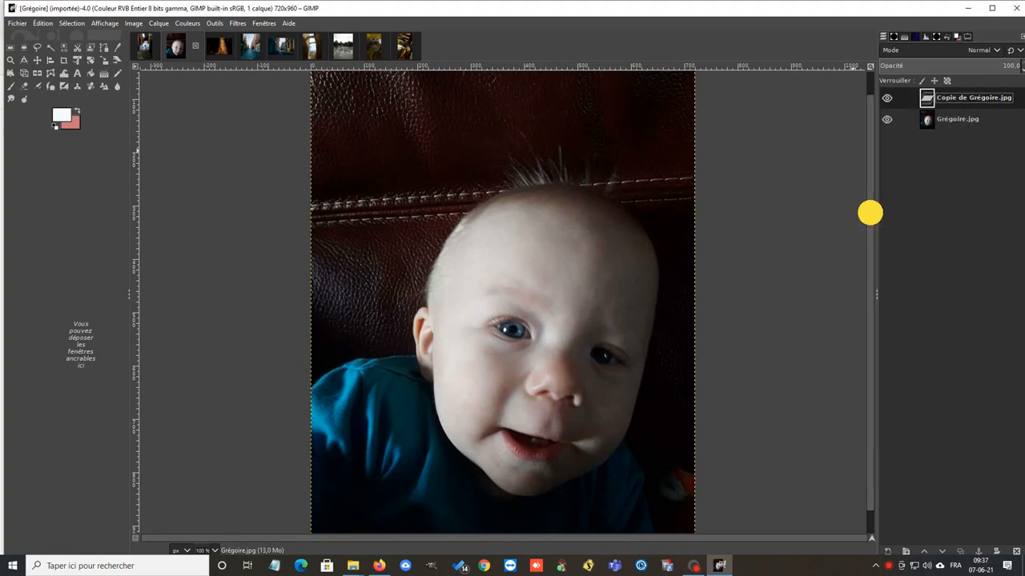
{"action": "double_click", "coordinate": [970, 98]}
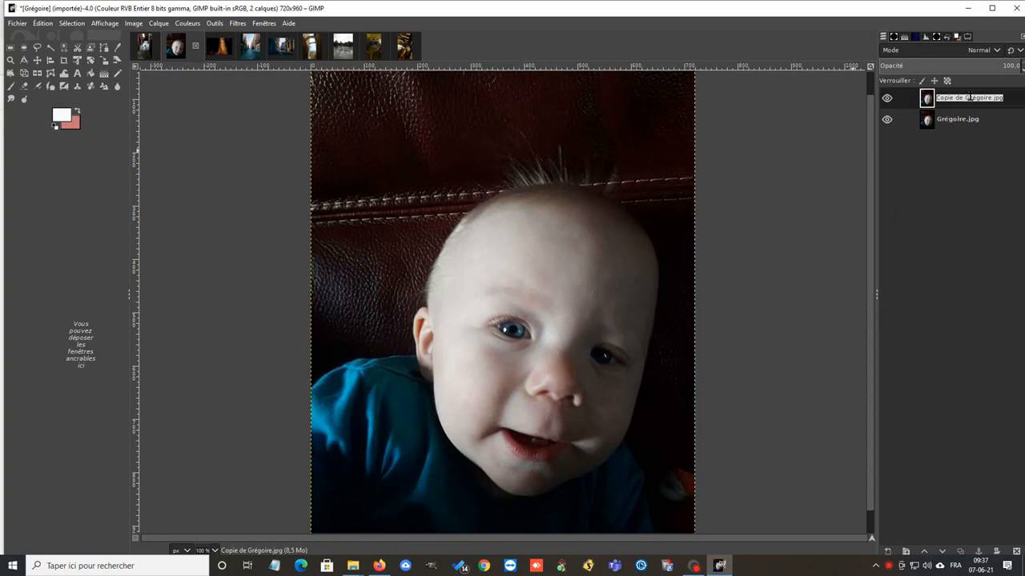
{"action": "type", "text": "1"}
{"action": "key", "text": "Return"}
{"action": "left_click", "coordinate": [886, 119]}
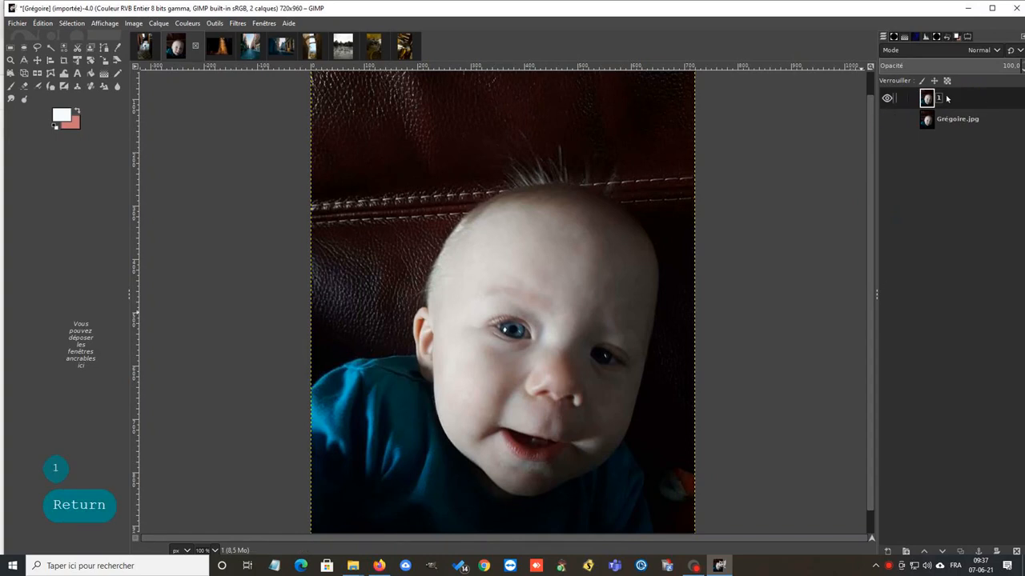
Apply Curves to layer 1 with an anchor at 73/73, a midtone point at 147/123 and a shadow point at 9/22
{"action": "left_click", "coordinate": [190, 26]}
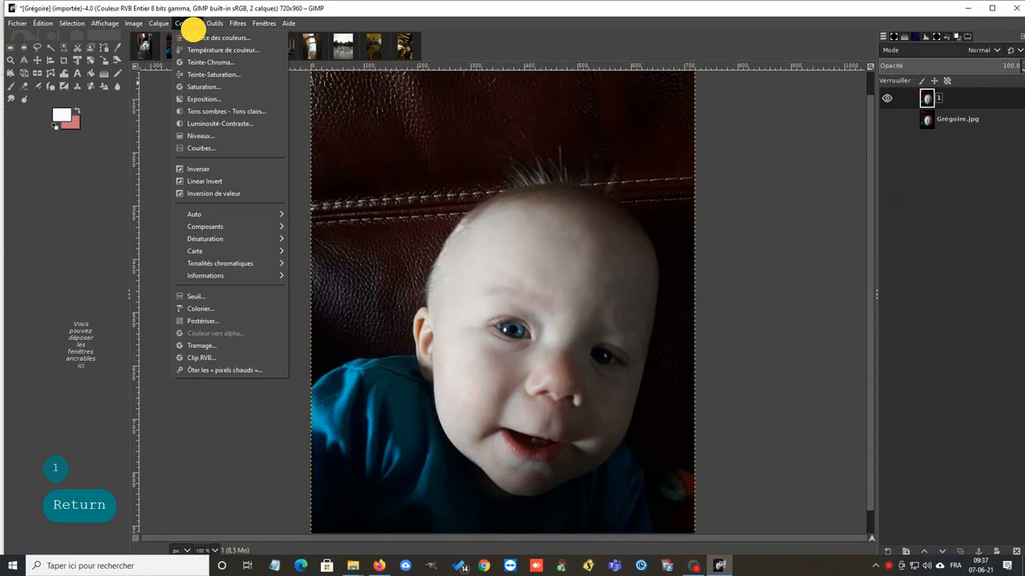
{"action": "left_click", "coordinate": [201, 148]}
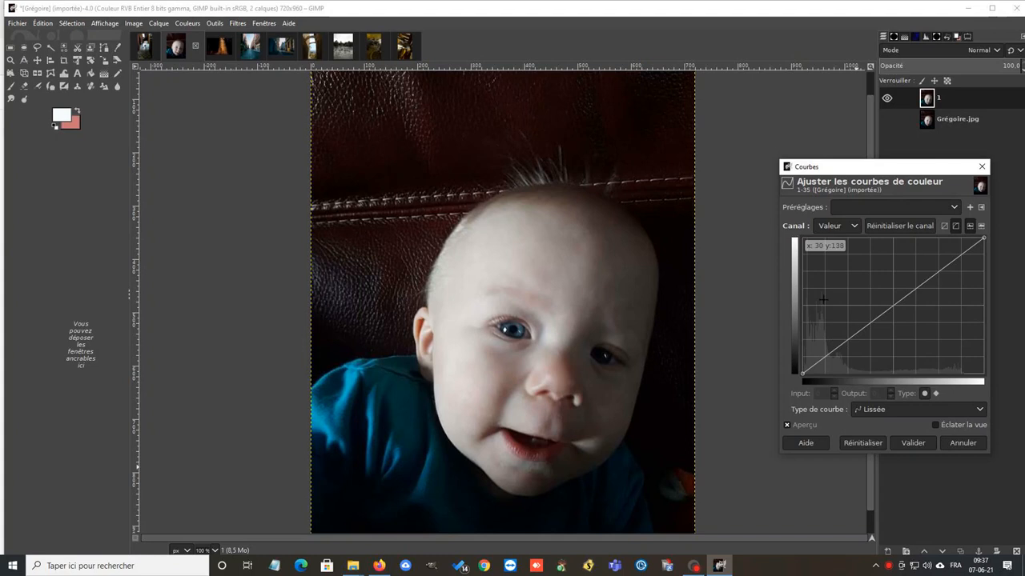
{"action": "left_click", "coordinate": [854, 335]}
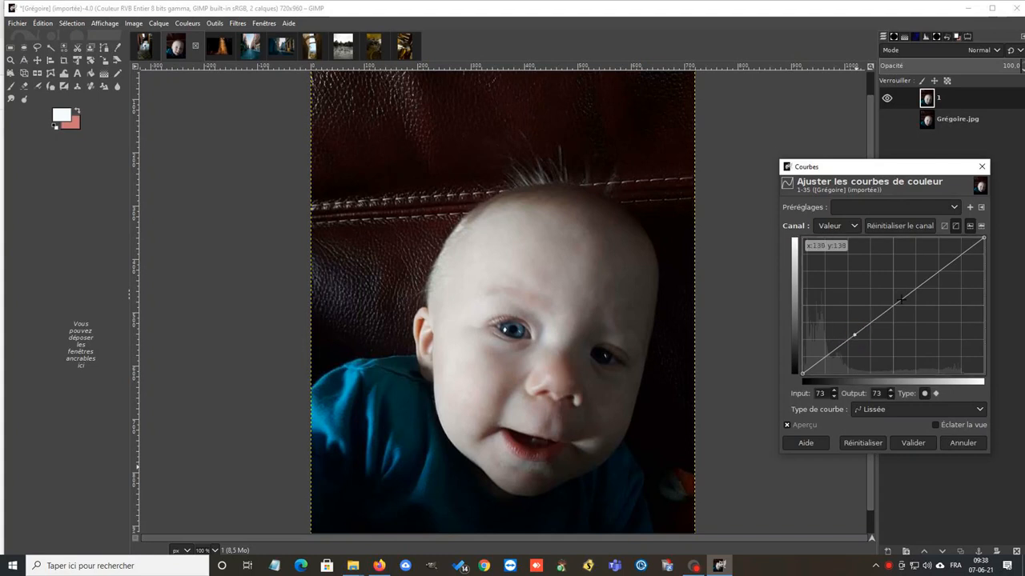
{"action": "mouse_move", "coordinate": [902, 301]}
{"action": "left_mouse_down"}
{"action": "mouse_move", "coordinate": [891, 298]}
{"action": "mouse_move", "coordinate": [906, 309]}
{"action": "left_mouse_up"}
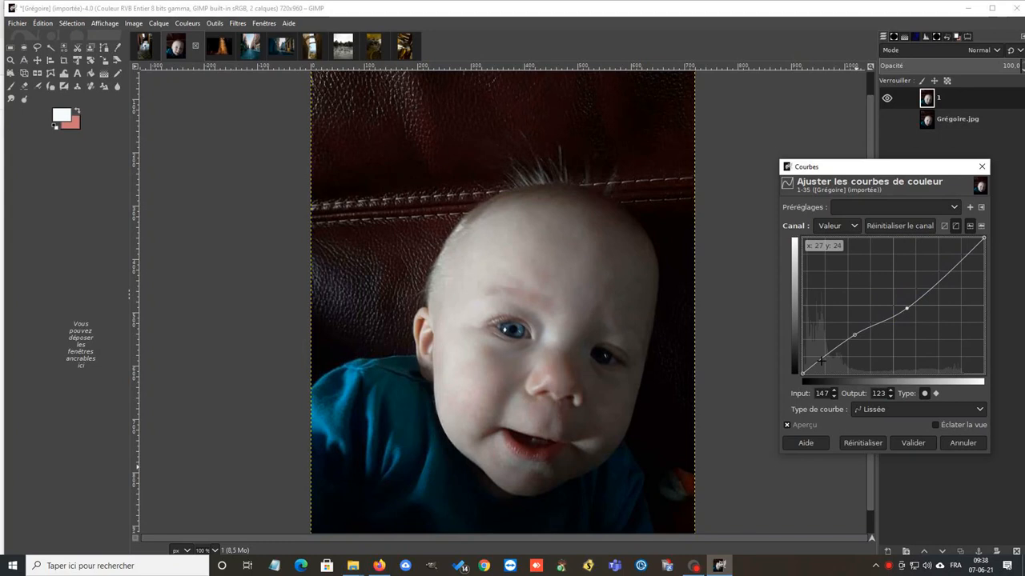
{"action": "left_click_drag", "start_coordinate": [820, 360], "coordinate": [820, 355]}
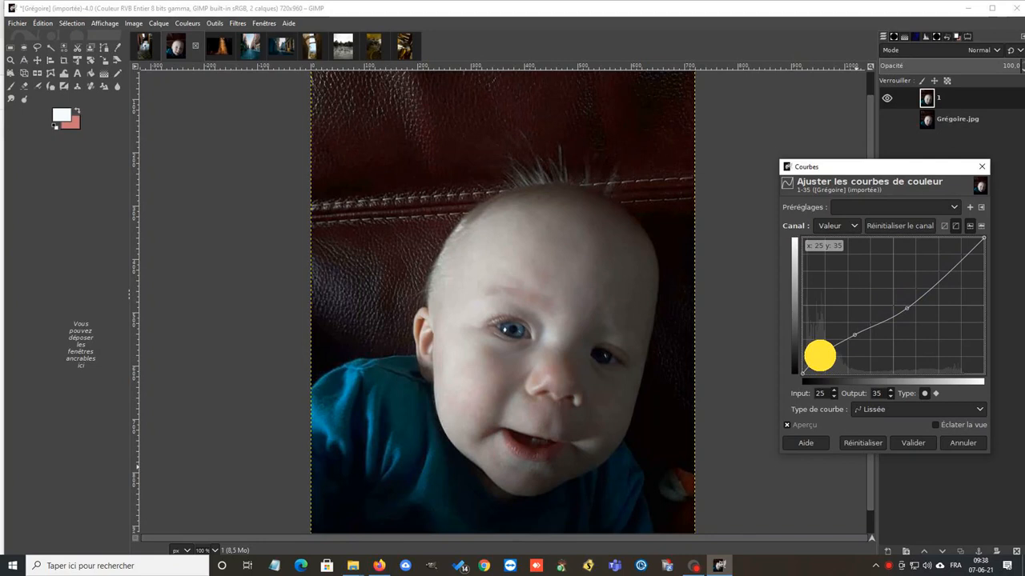
{"action": "left_click_drag", "start_coordinate": [819, 356], "coordinate": [809, 363]}
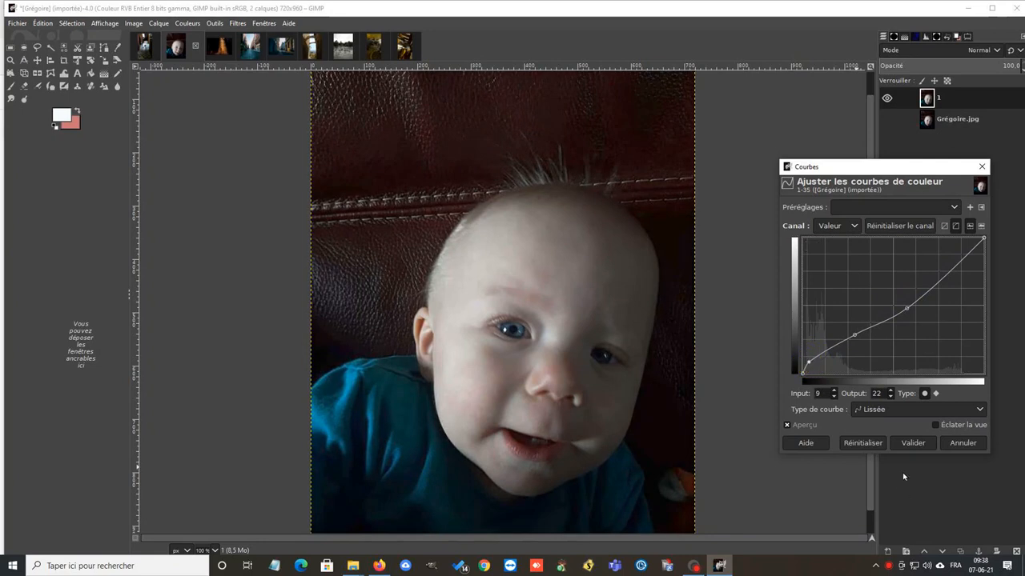
{"action": "left_click", "coordinate": [905, 445]}
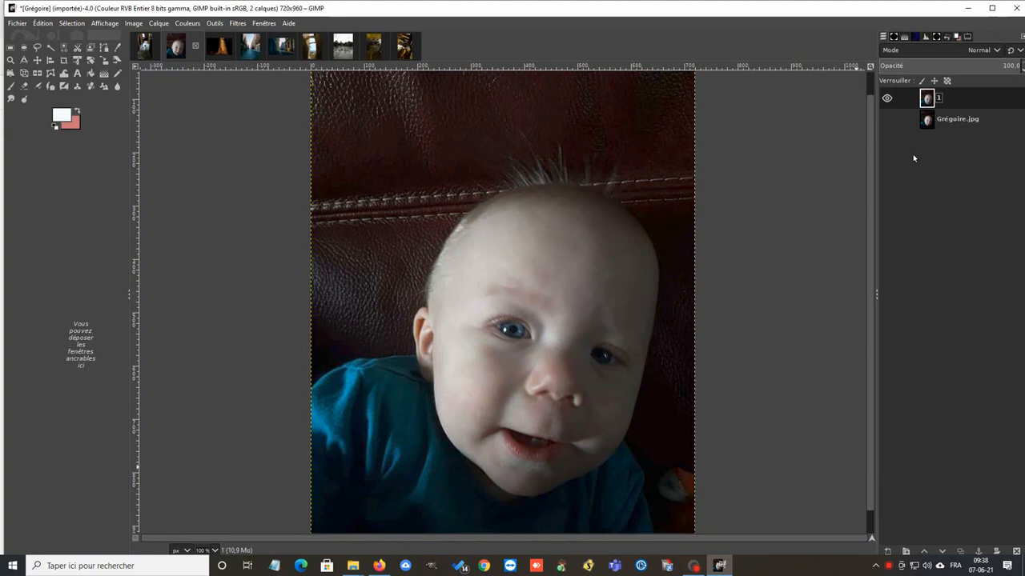
View the original portrait layer alone for comparison, select it, and leave both it and layer 1 visible
{"action": "left_click", "coordinate": [886, 120]}
{"action": "left_click", "coordinate": [886, 99]}
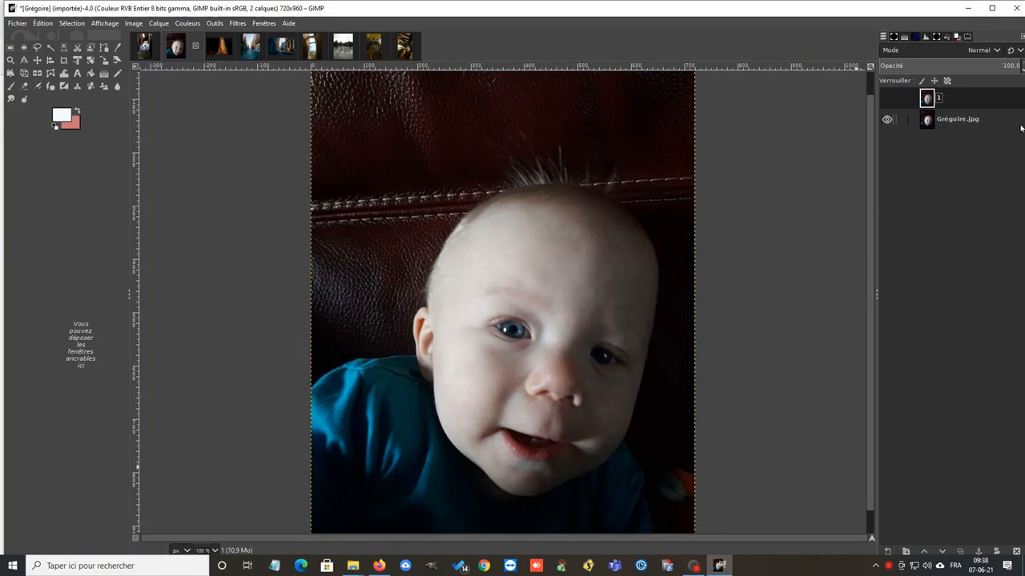
{"action": "left_click", "coordinate": [973, 121]}
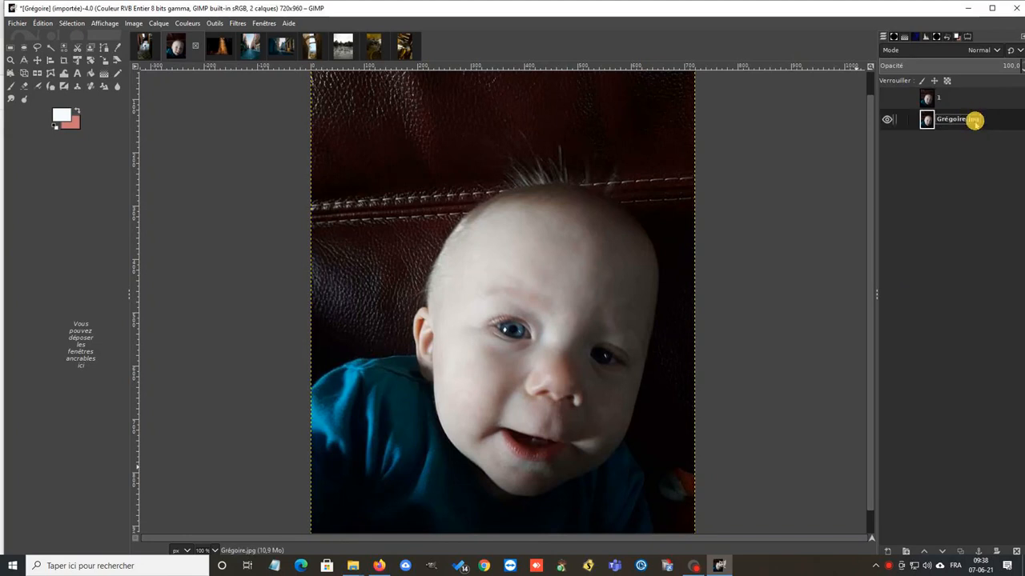
{"action": "left_click", "coordinate": [891, 99]}
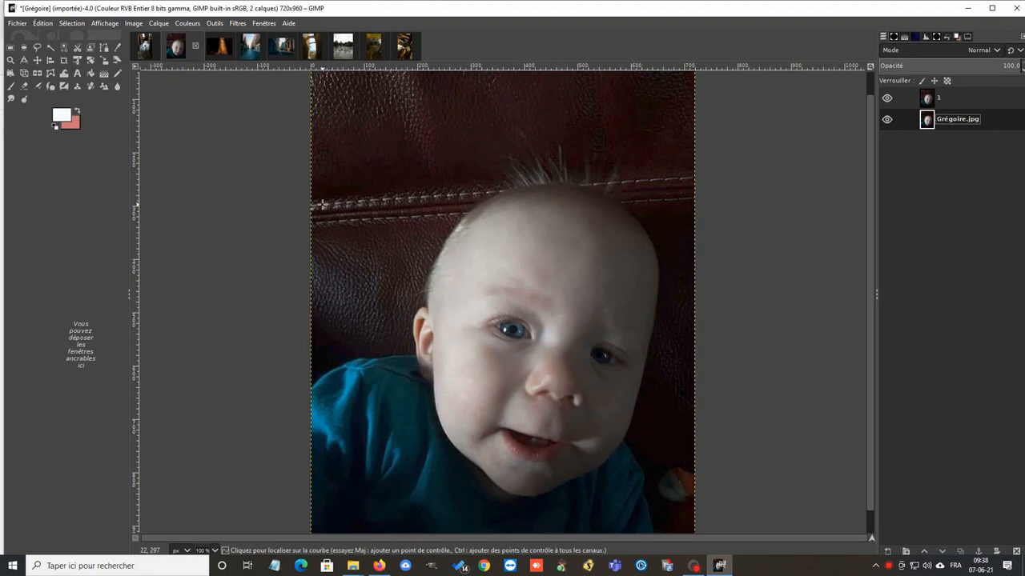
Open Curves for the original portrait layer and check its preview option
{"action": "left_click", "coordinate": [187, 23]}
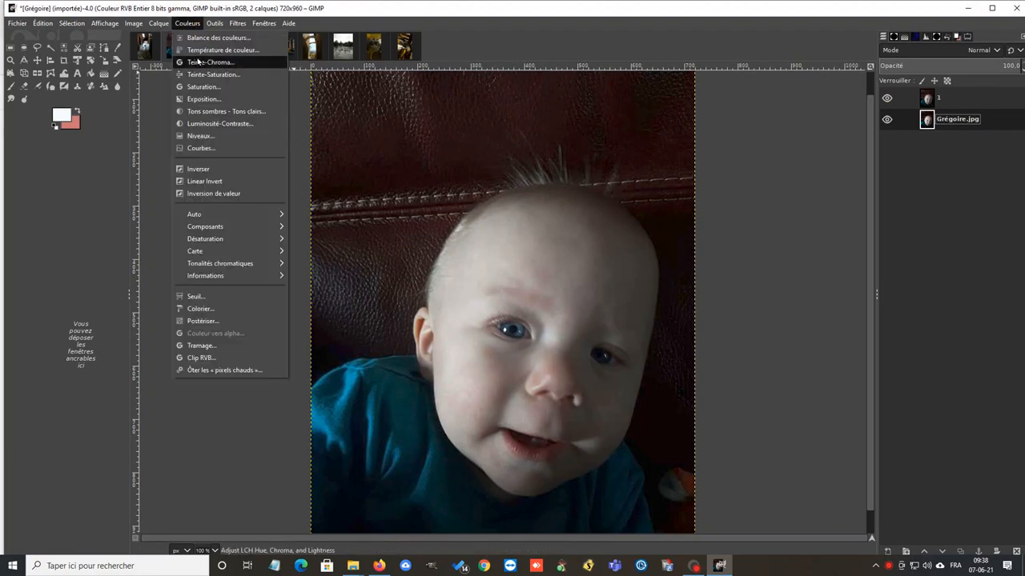
{"action": "left_click", "coordinate": [204, 149]}
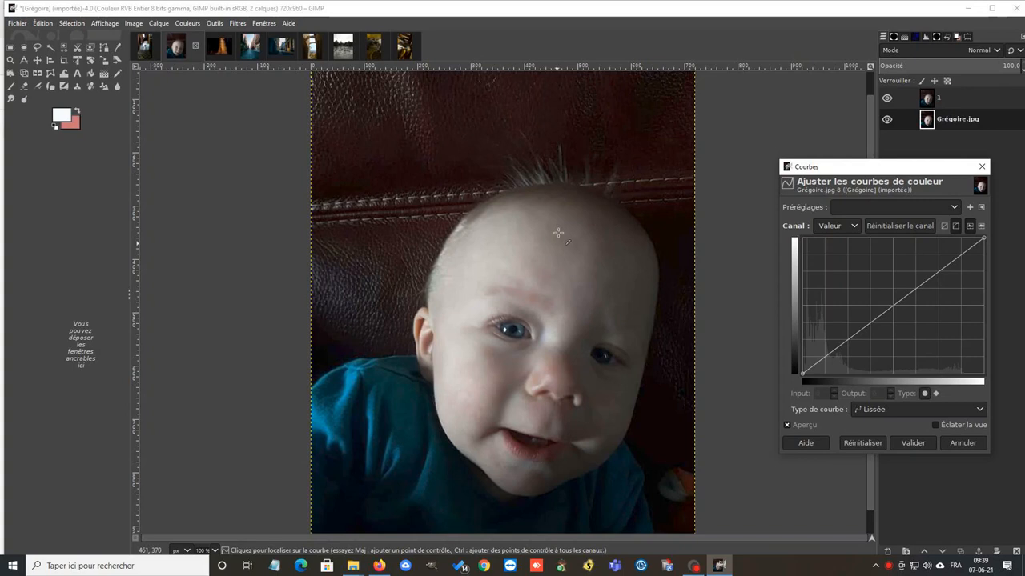
{"action": "left_click", "coordinate": [785, 426]}
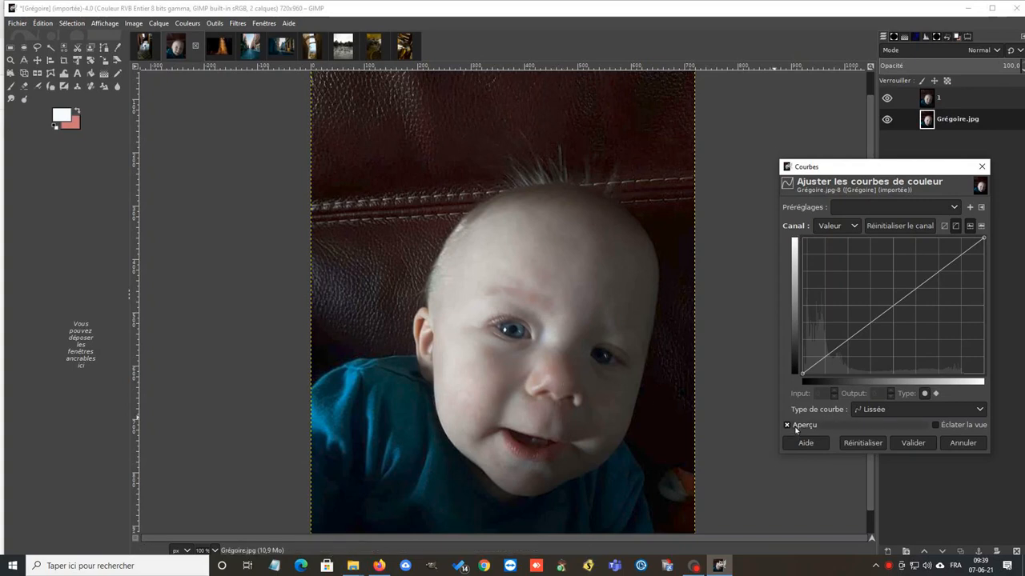